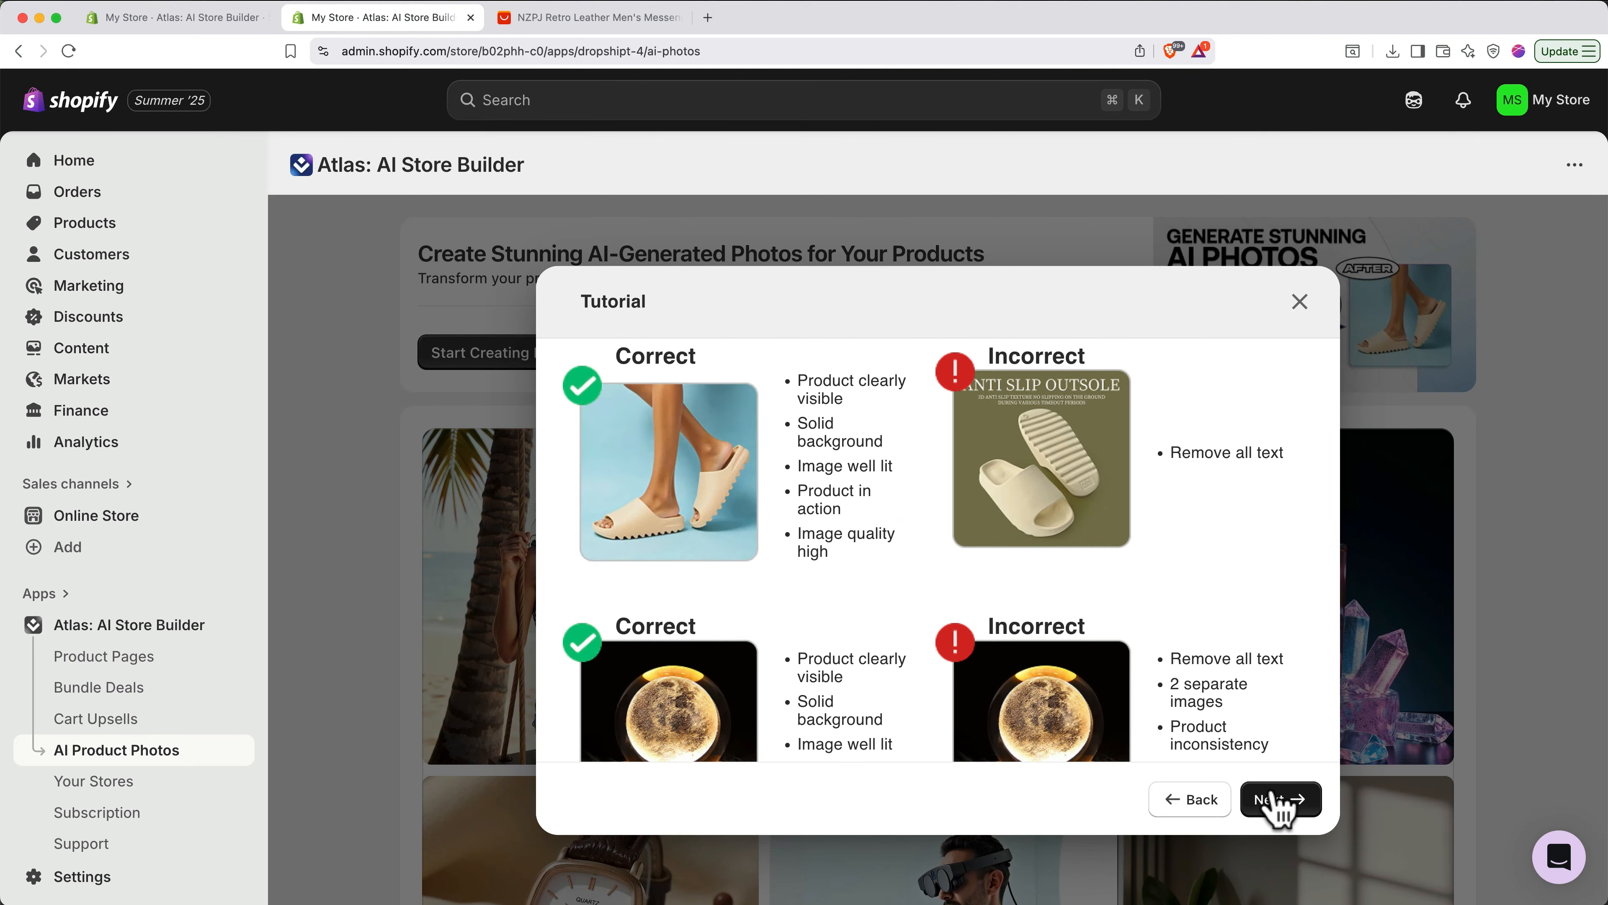
- Go through the remaining AI photo tutorial pages and proceed to training an AI model
left_click(1277, 799)
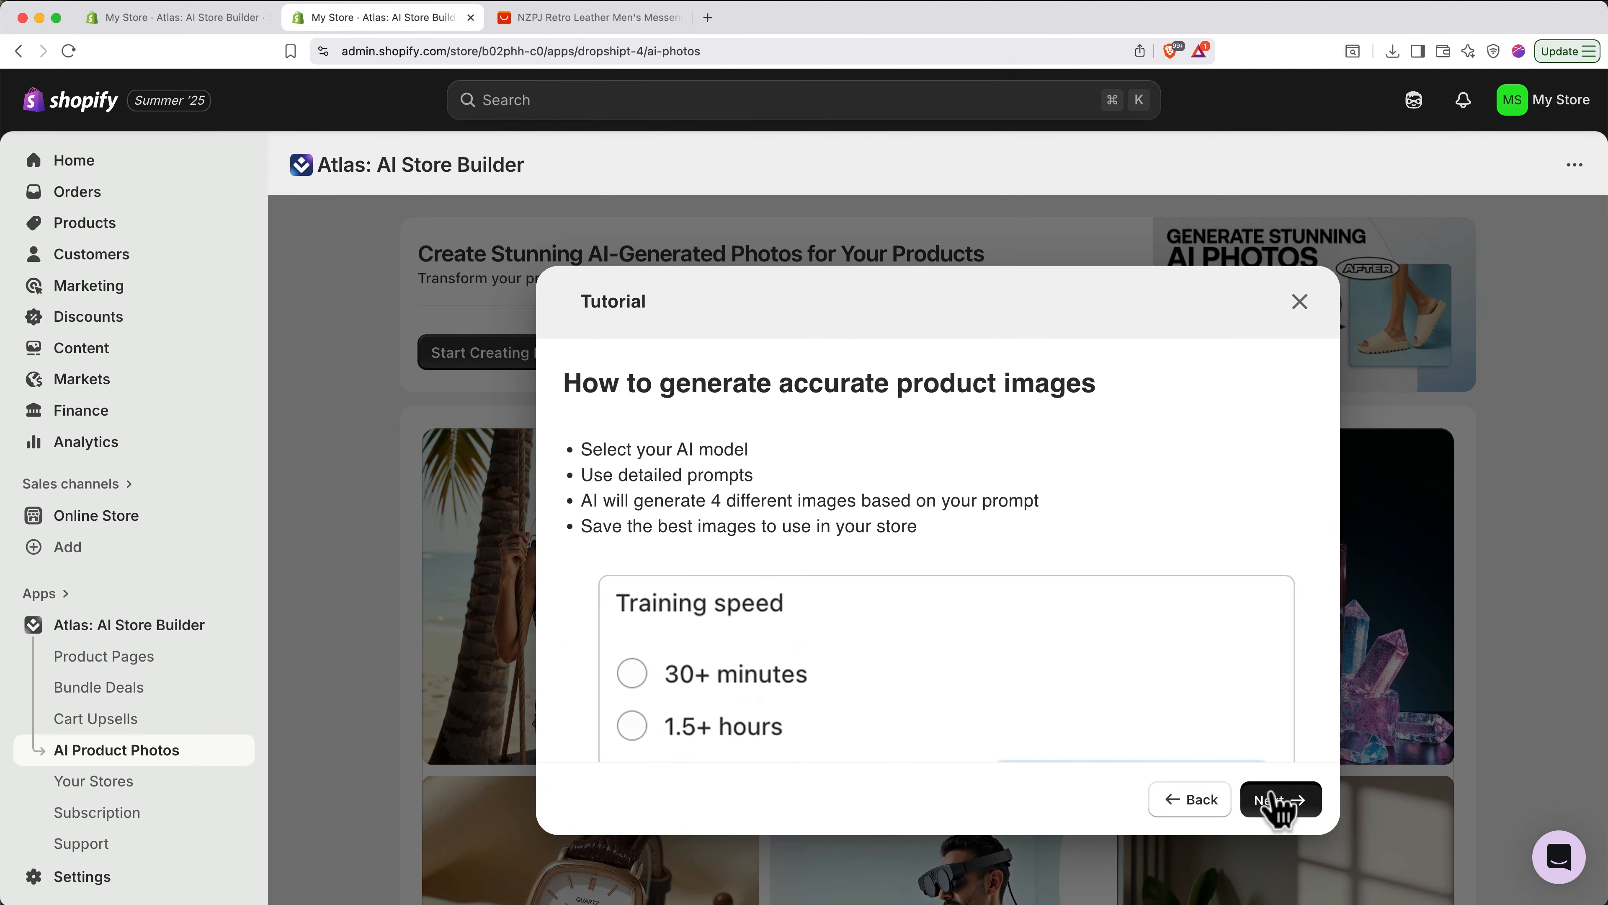
left_click(1277, 800)
left_click(1278, 799)
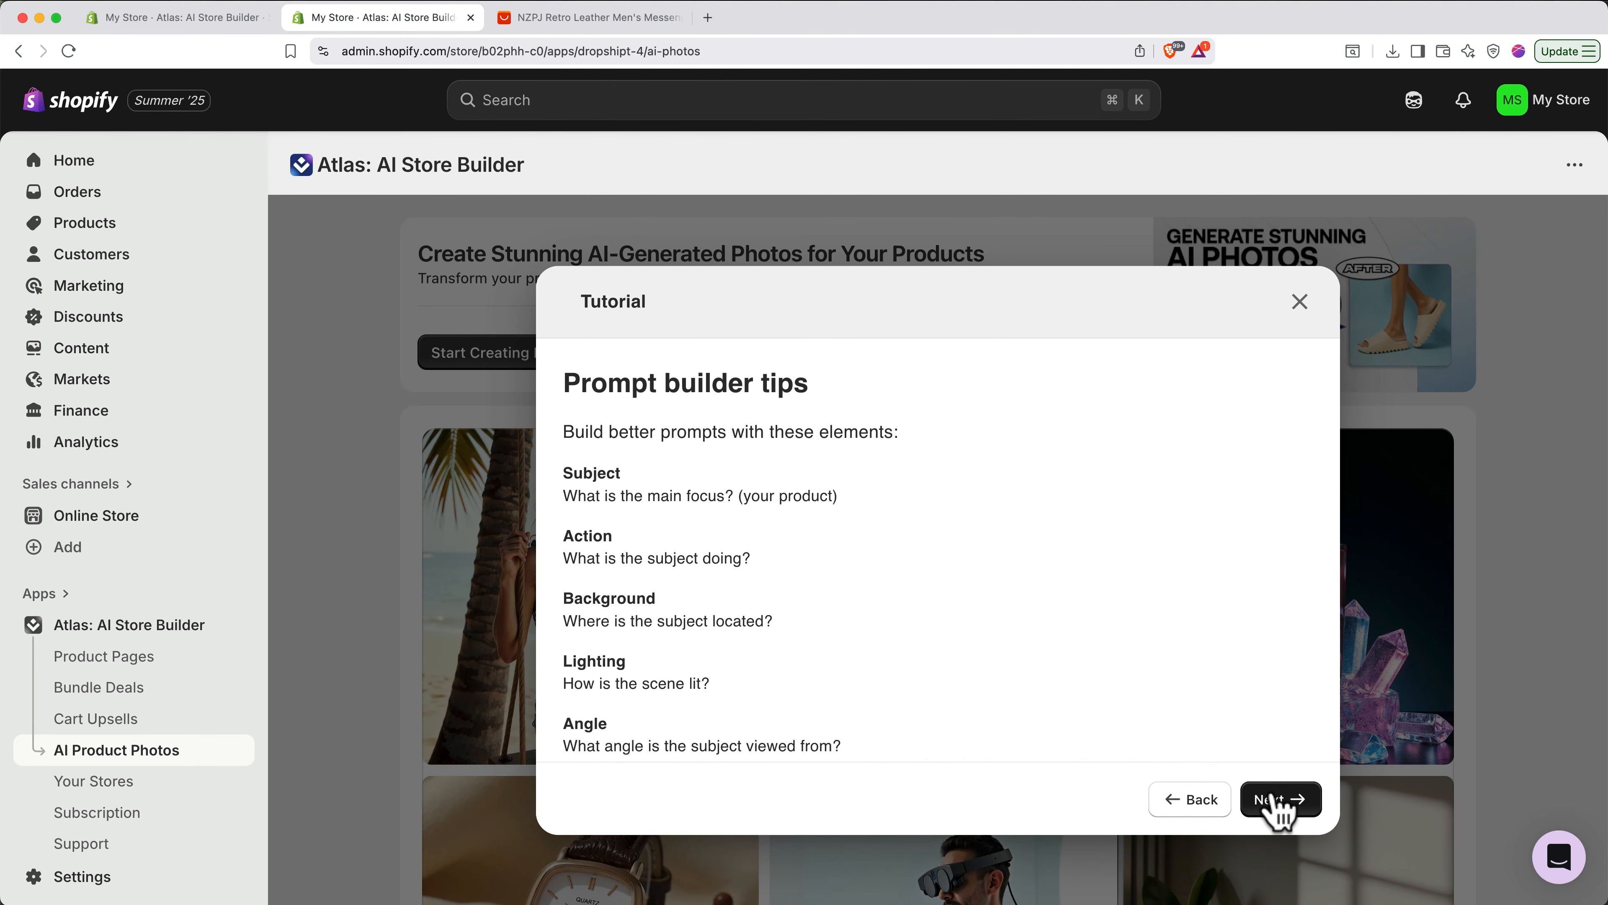
left_click(1277, 799)
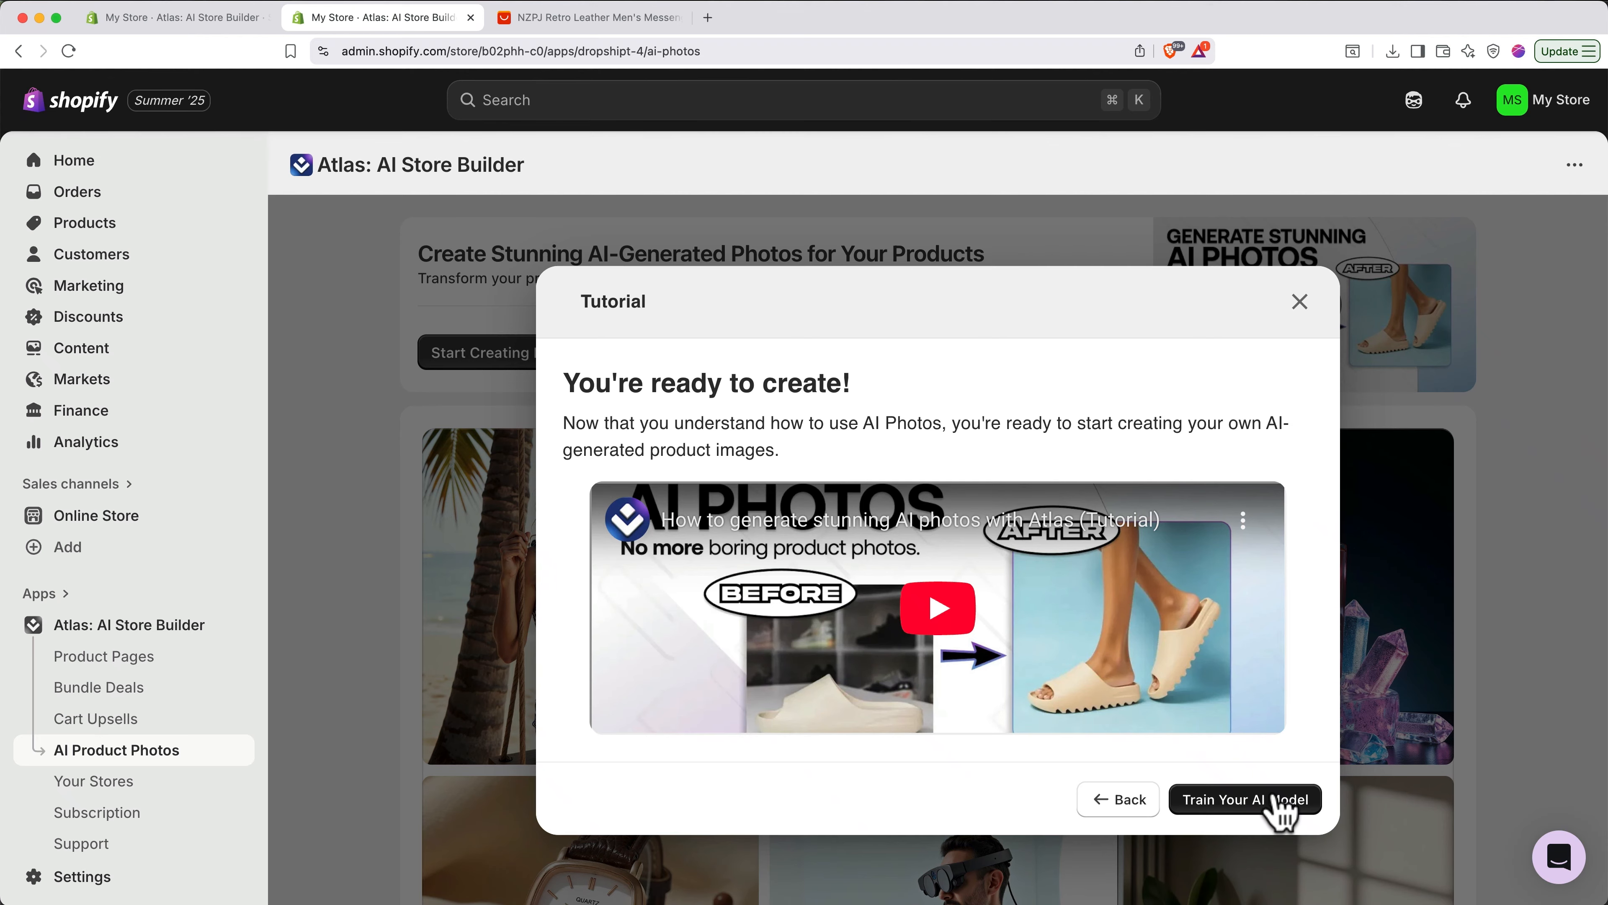
left_click(1278, 801)
- Name the new AI model "Brown Retro Leather Bag"
scroll(1276, 800, "down", 4)
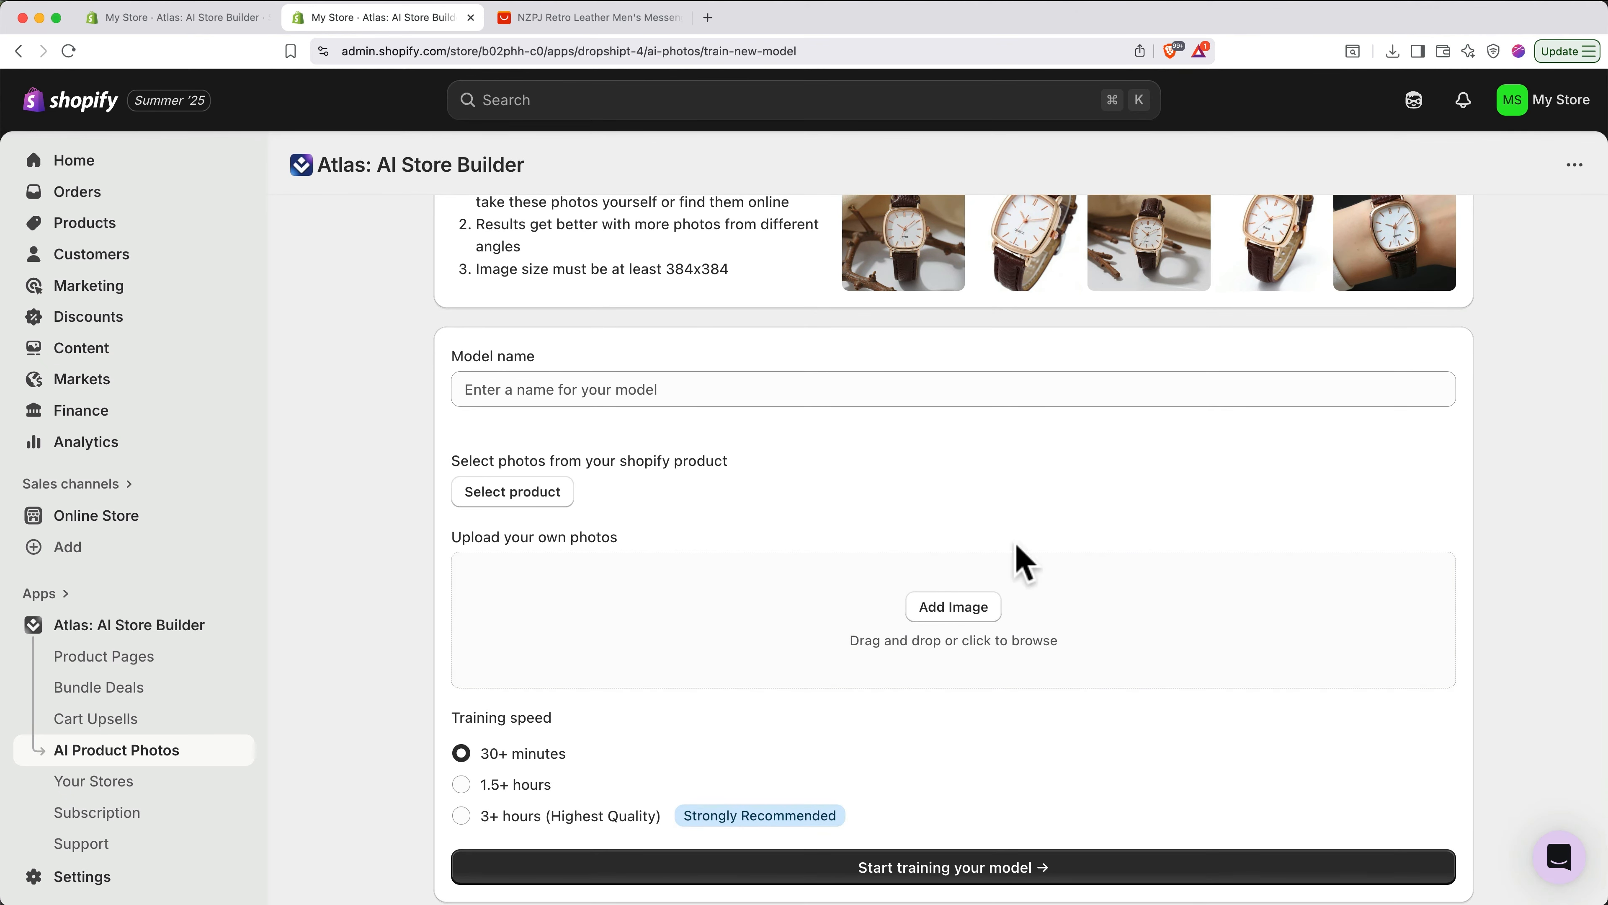
left_click(877, 399)
type("B")
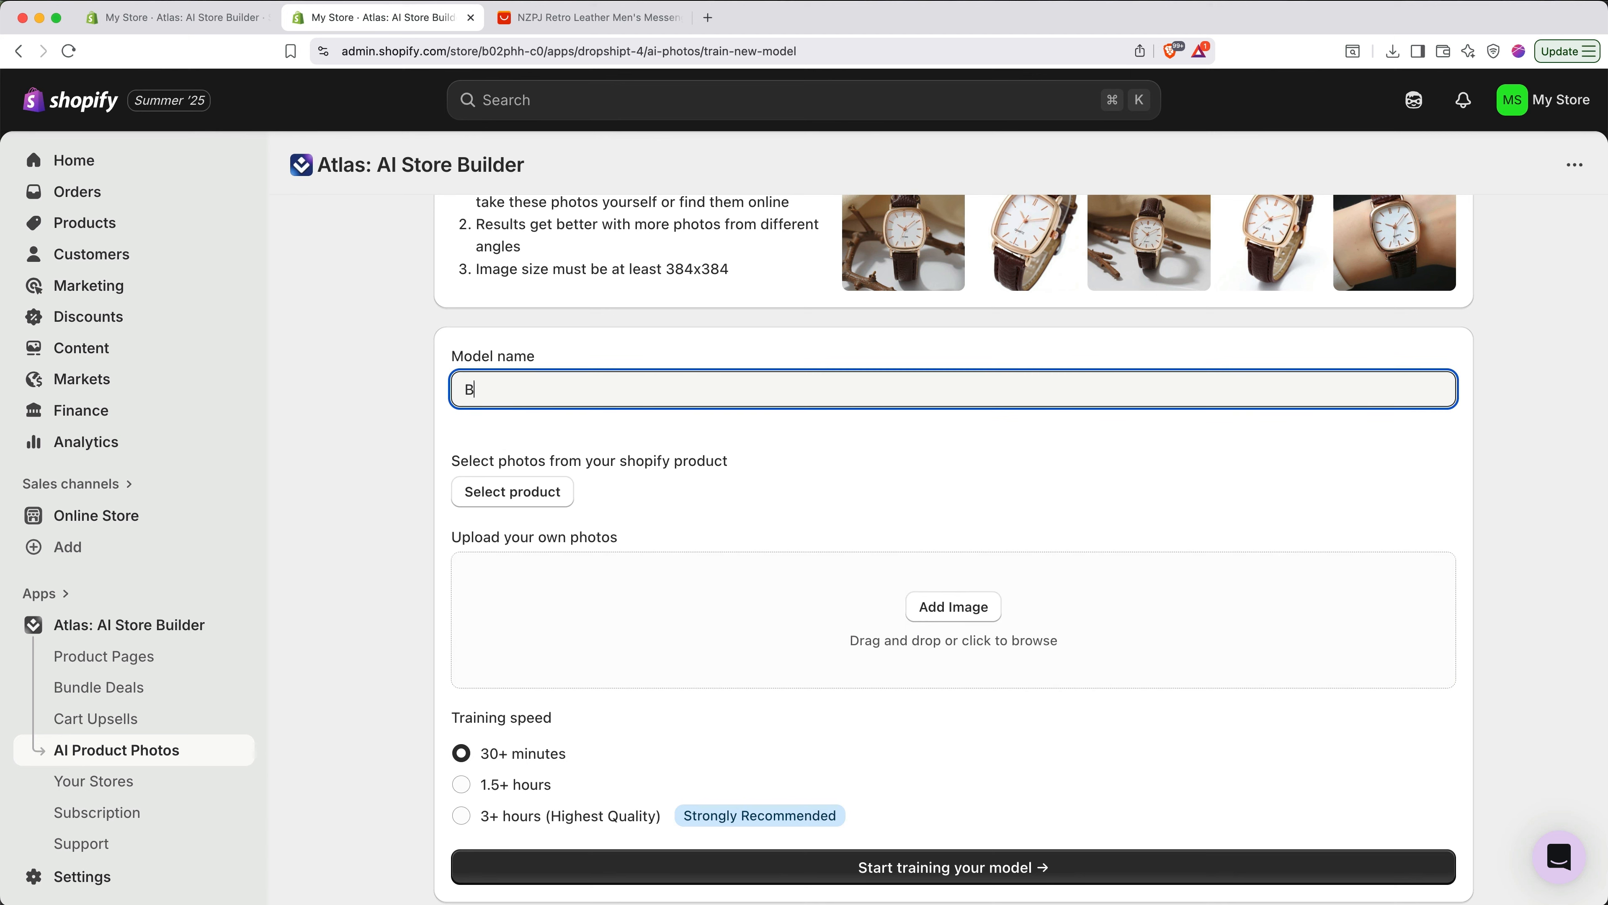
type("rown Retro Leather Bag")
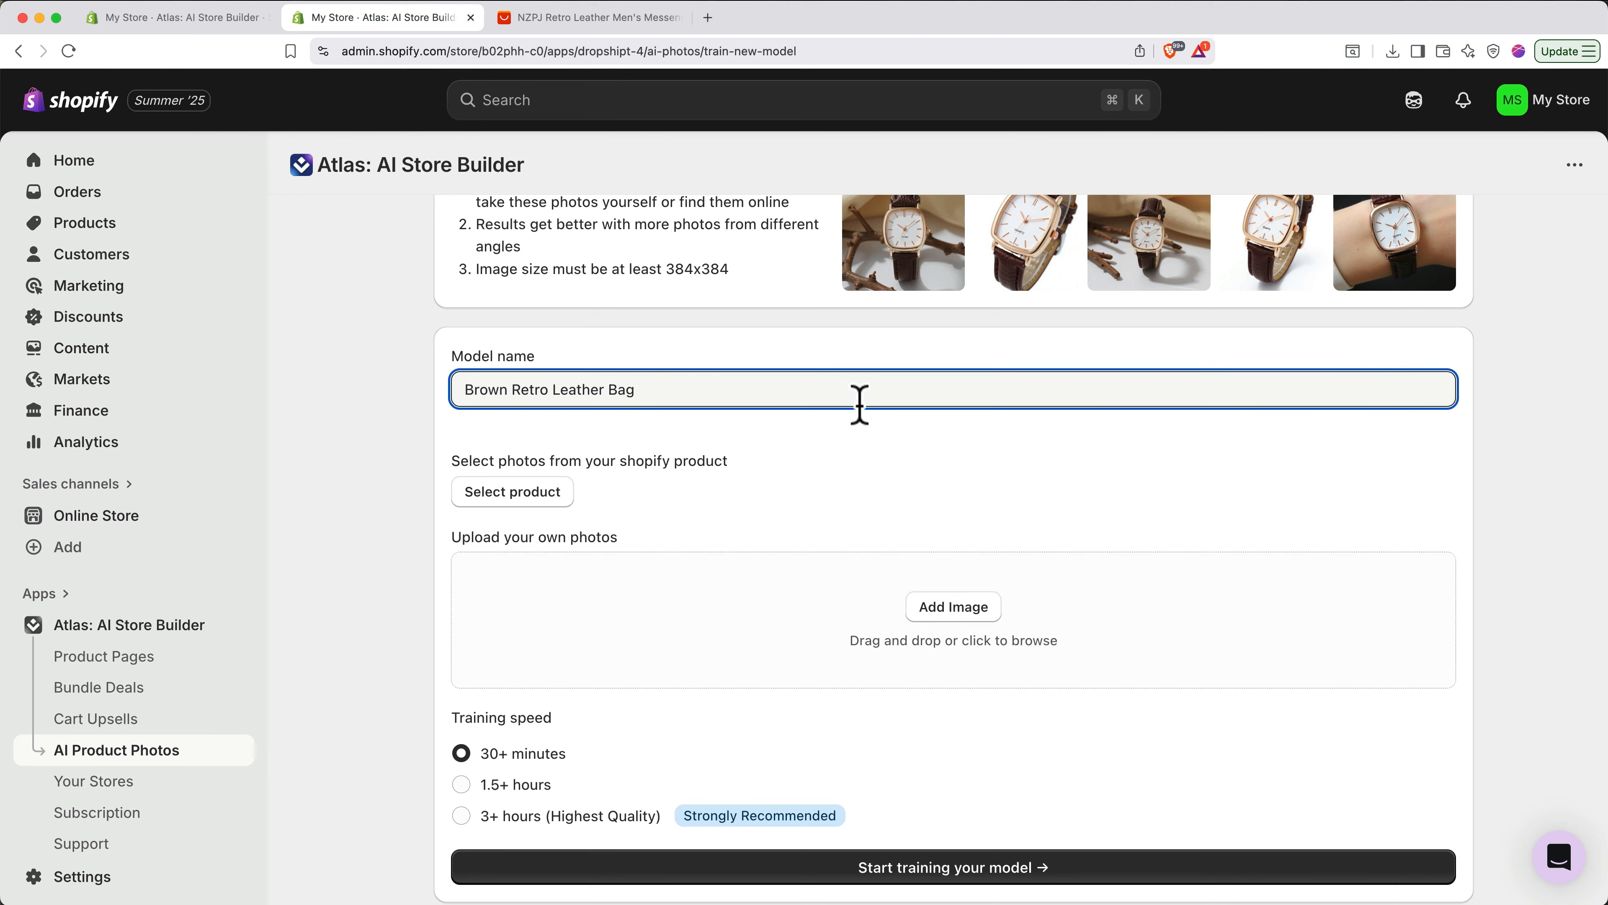
- Choose the Timeless Retro Leather Messenger Bag™ product and select its brown bag front, back and overhead photos for training
left_click(531, 498)
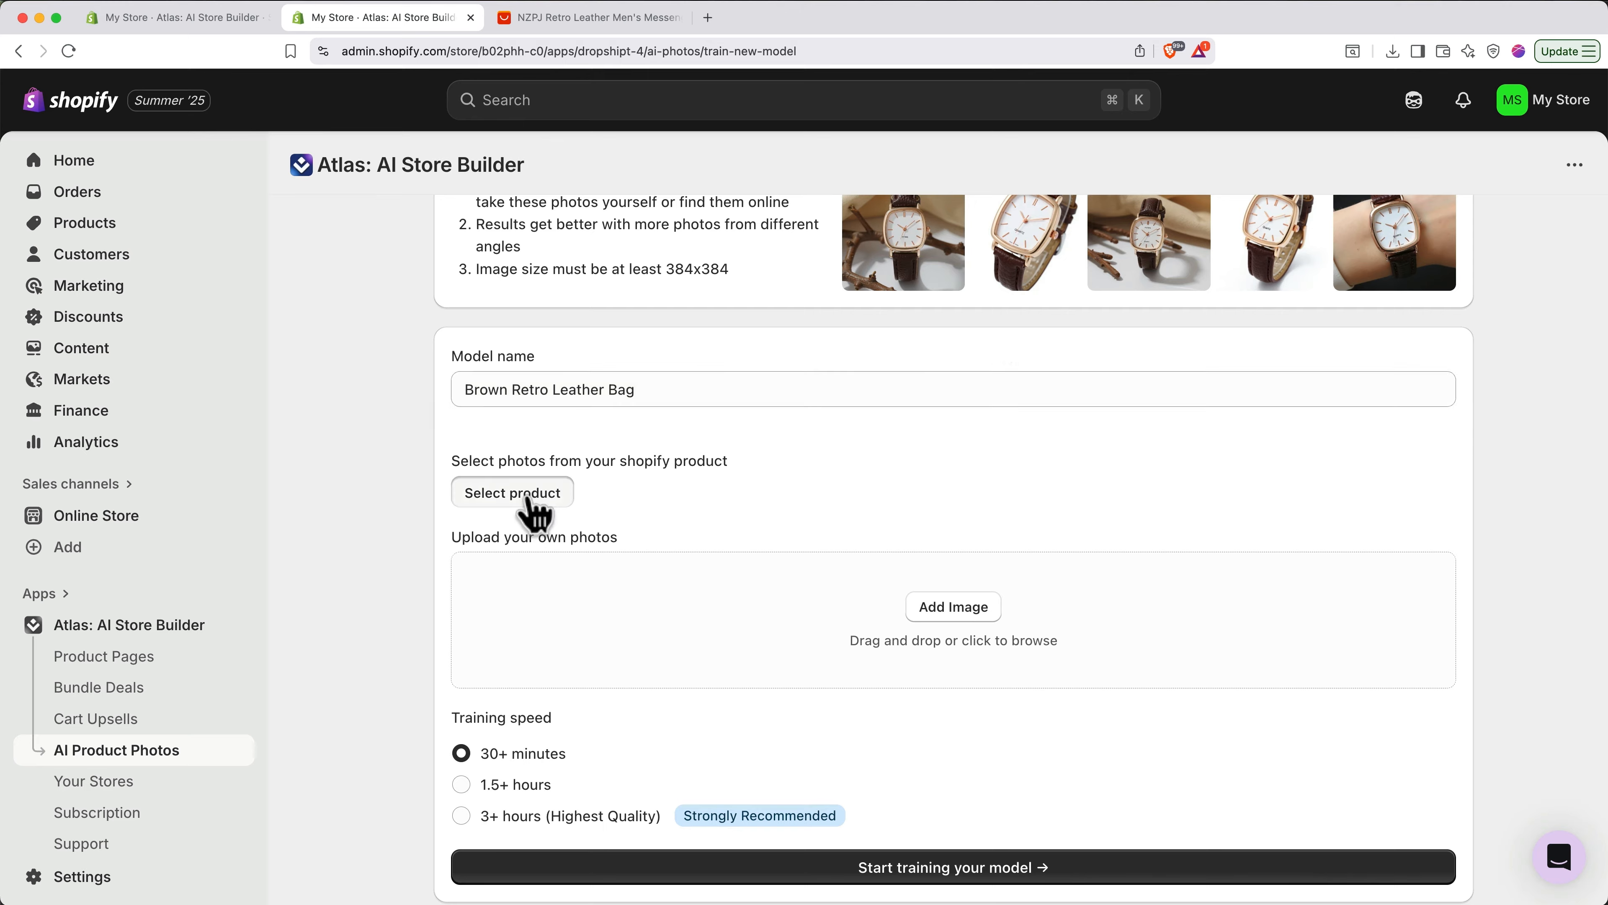
left_click(486, 415)
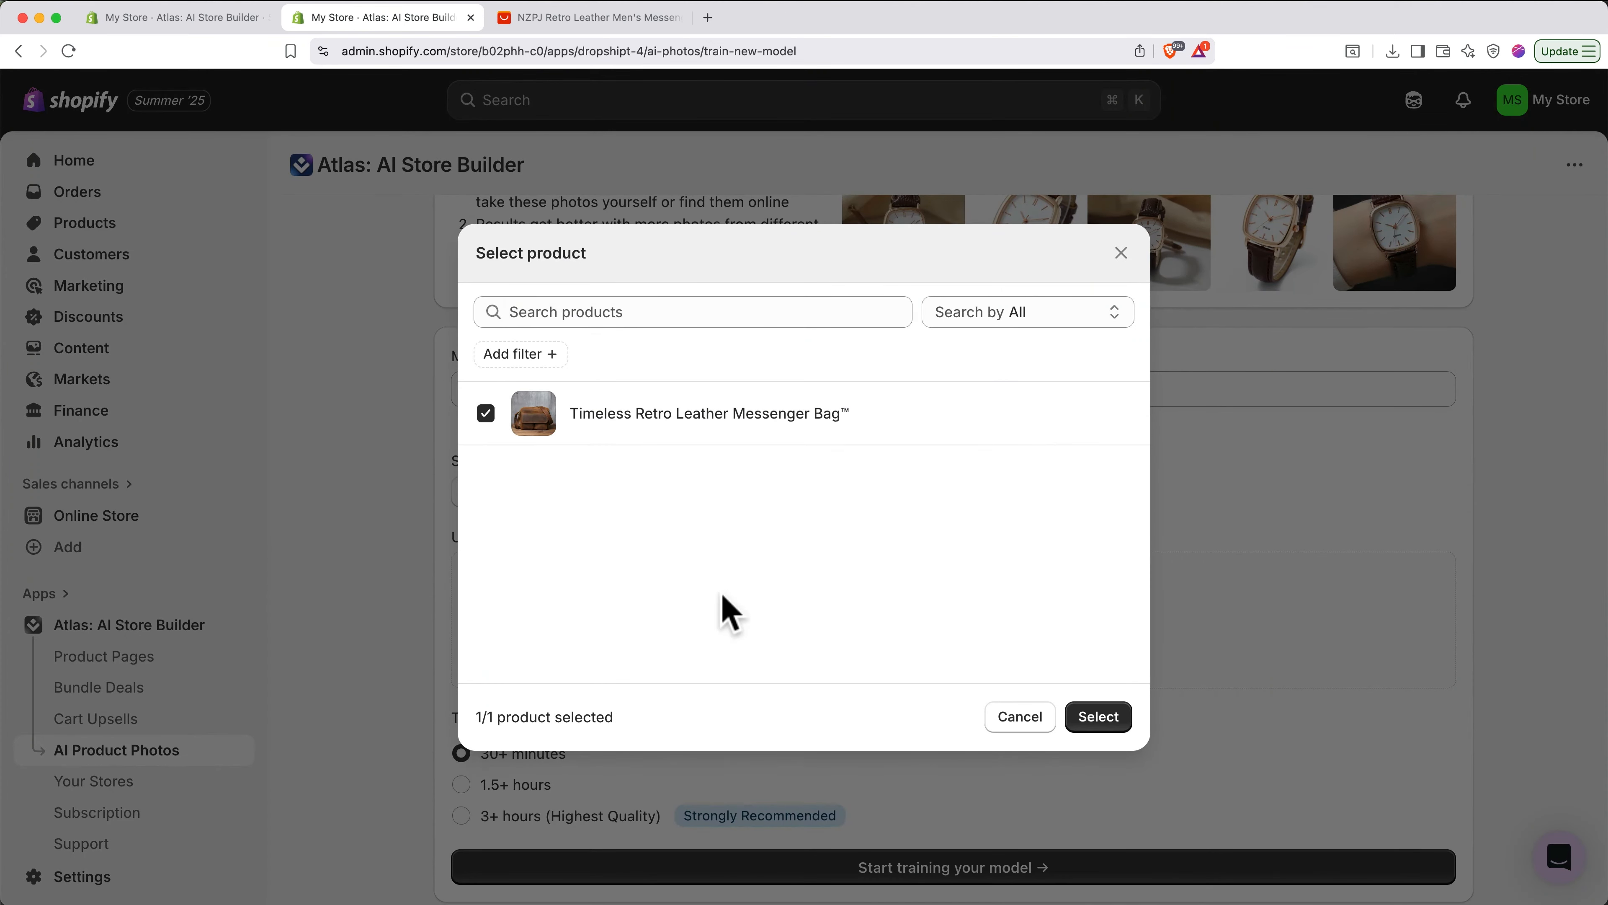
left_click(1099, 718)
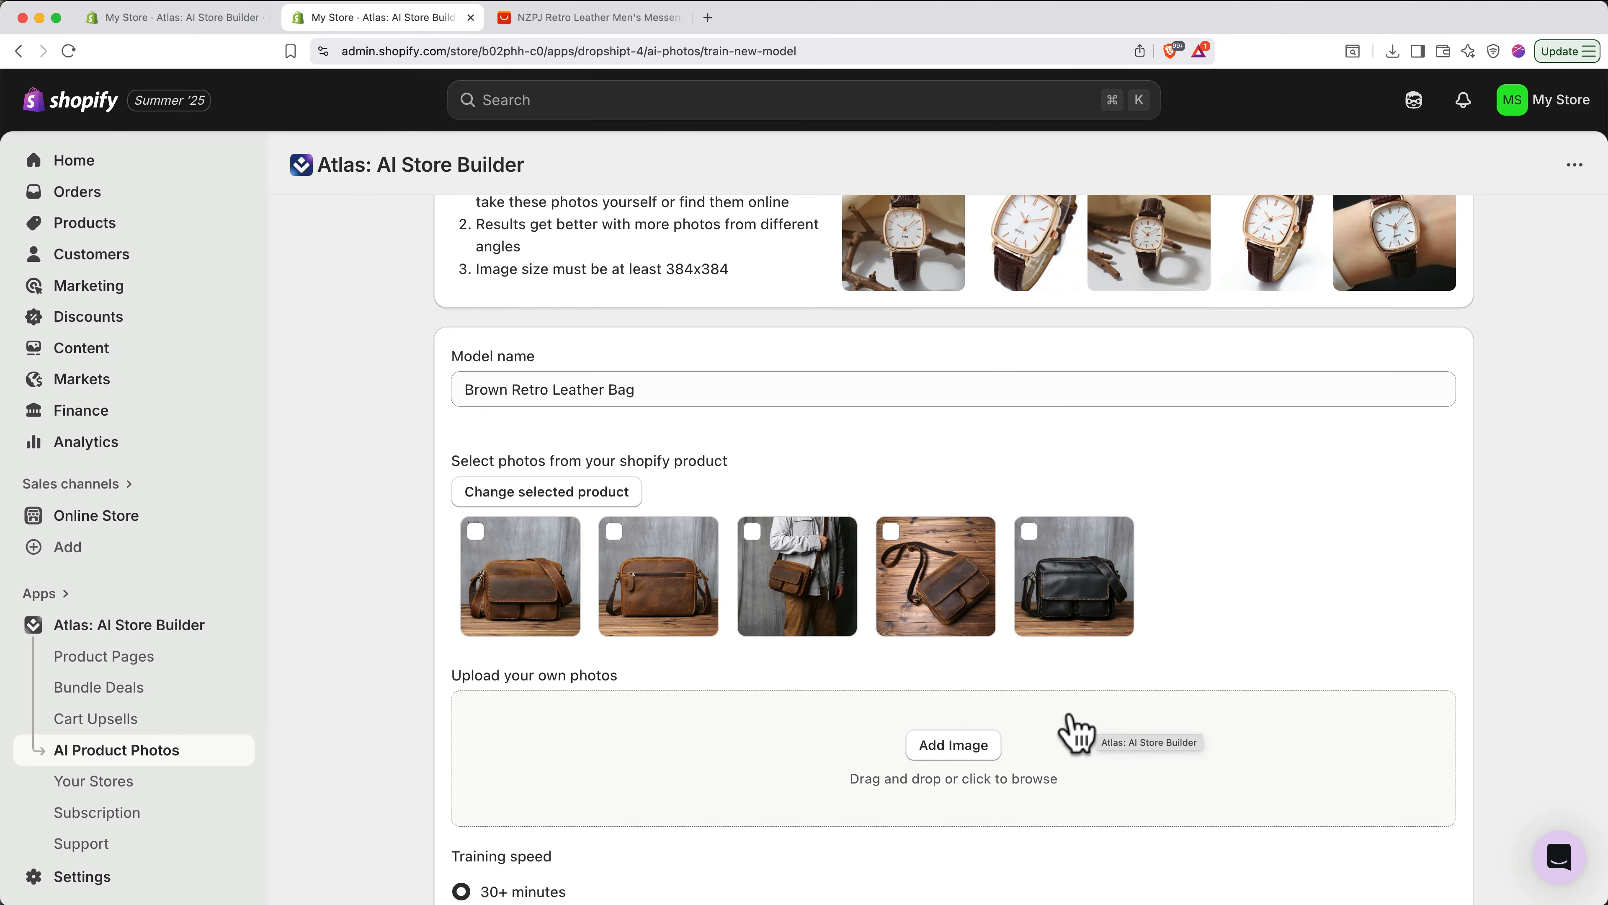
left_click(539, 624)
left_click(631, 621)
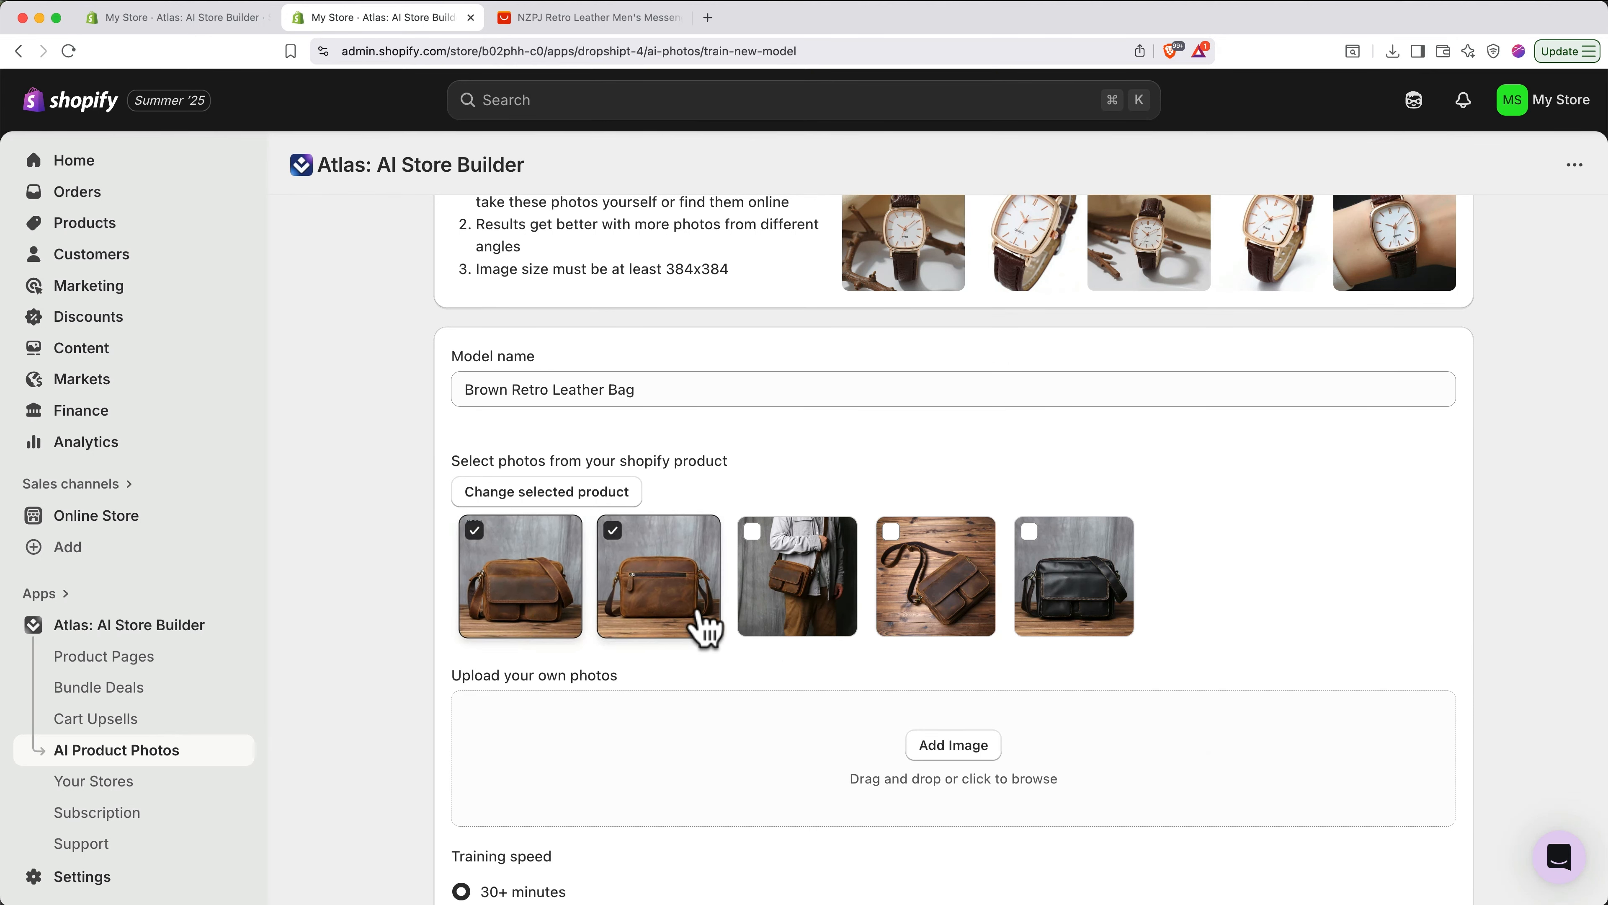
left_click(920, 613)
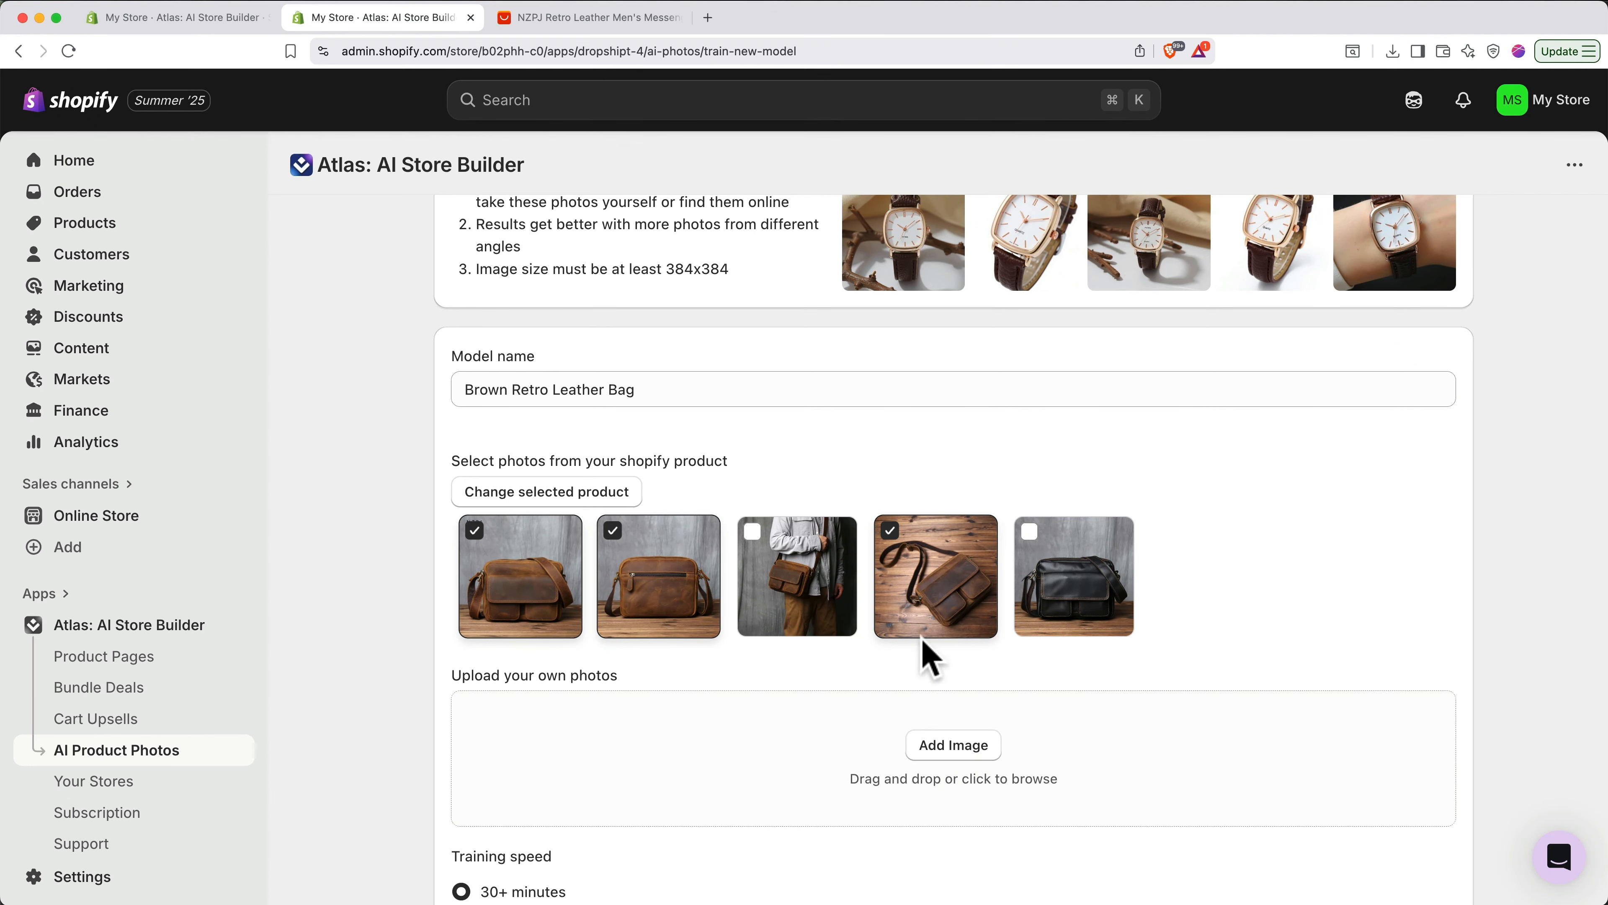
- Switch to the AliExpress listing of the messenger bag and open a customer review photo of the brown bag
left_click(595, 17)
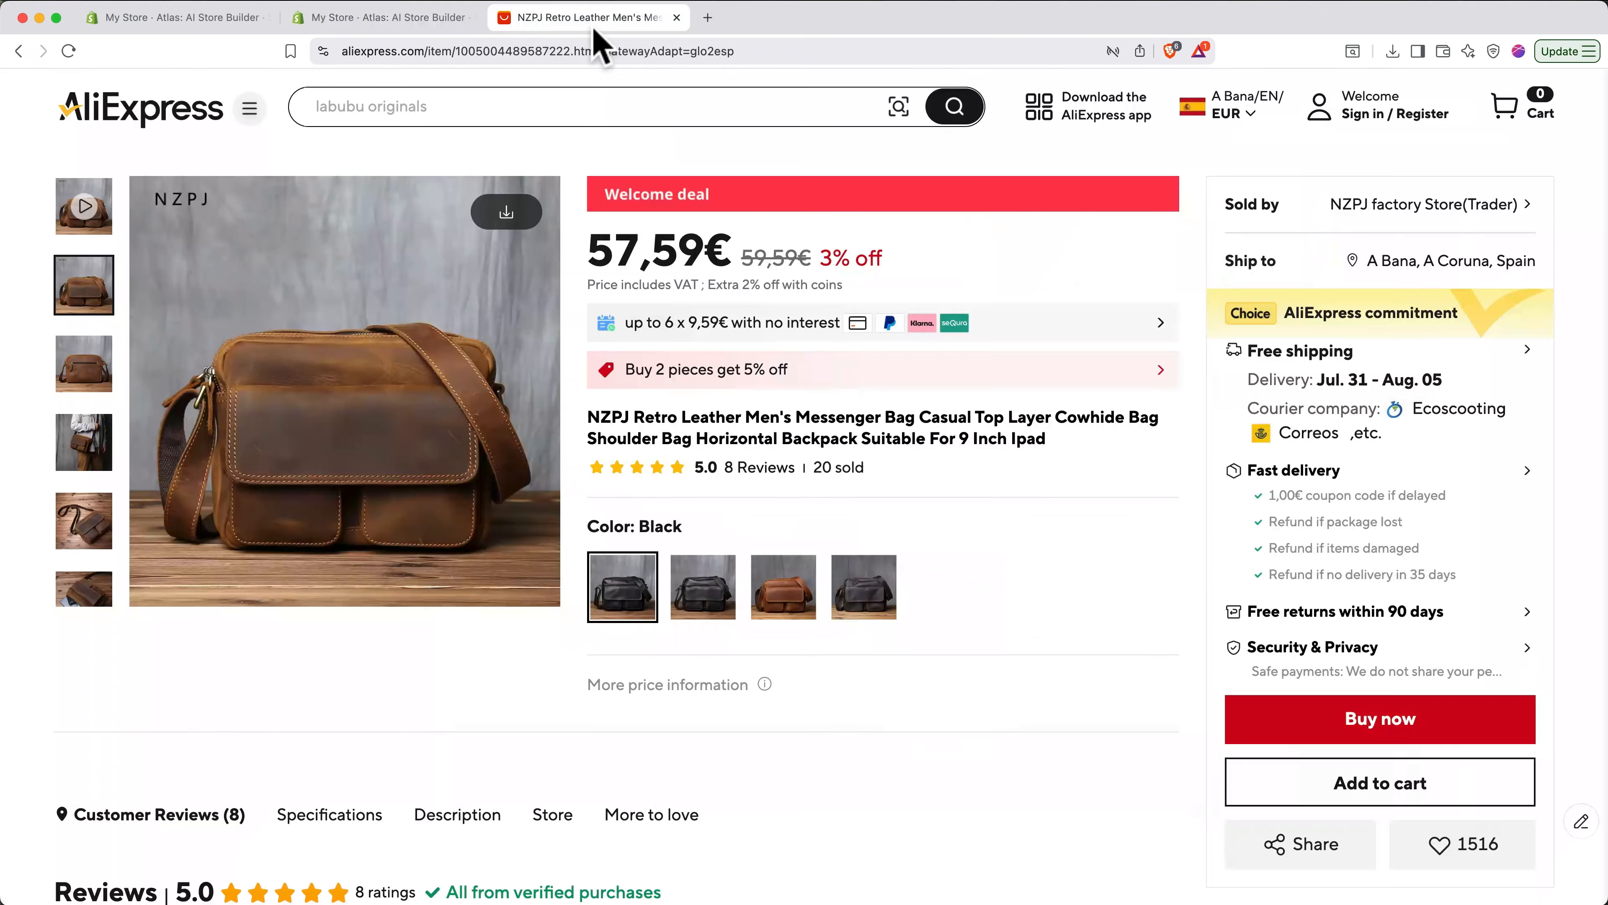
scroll(790, 710, "down", 3)
scroll(792, 715, "down", 5)
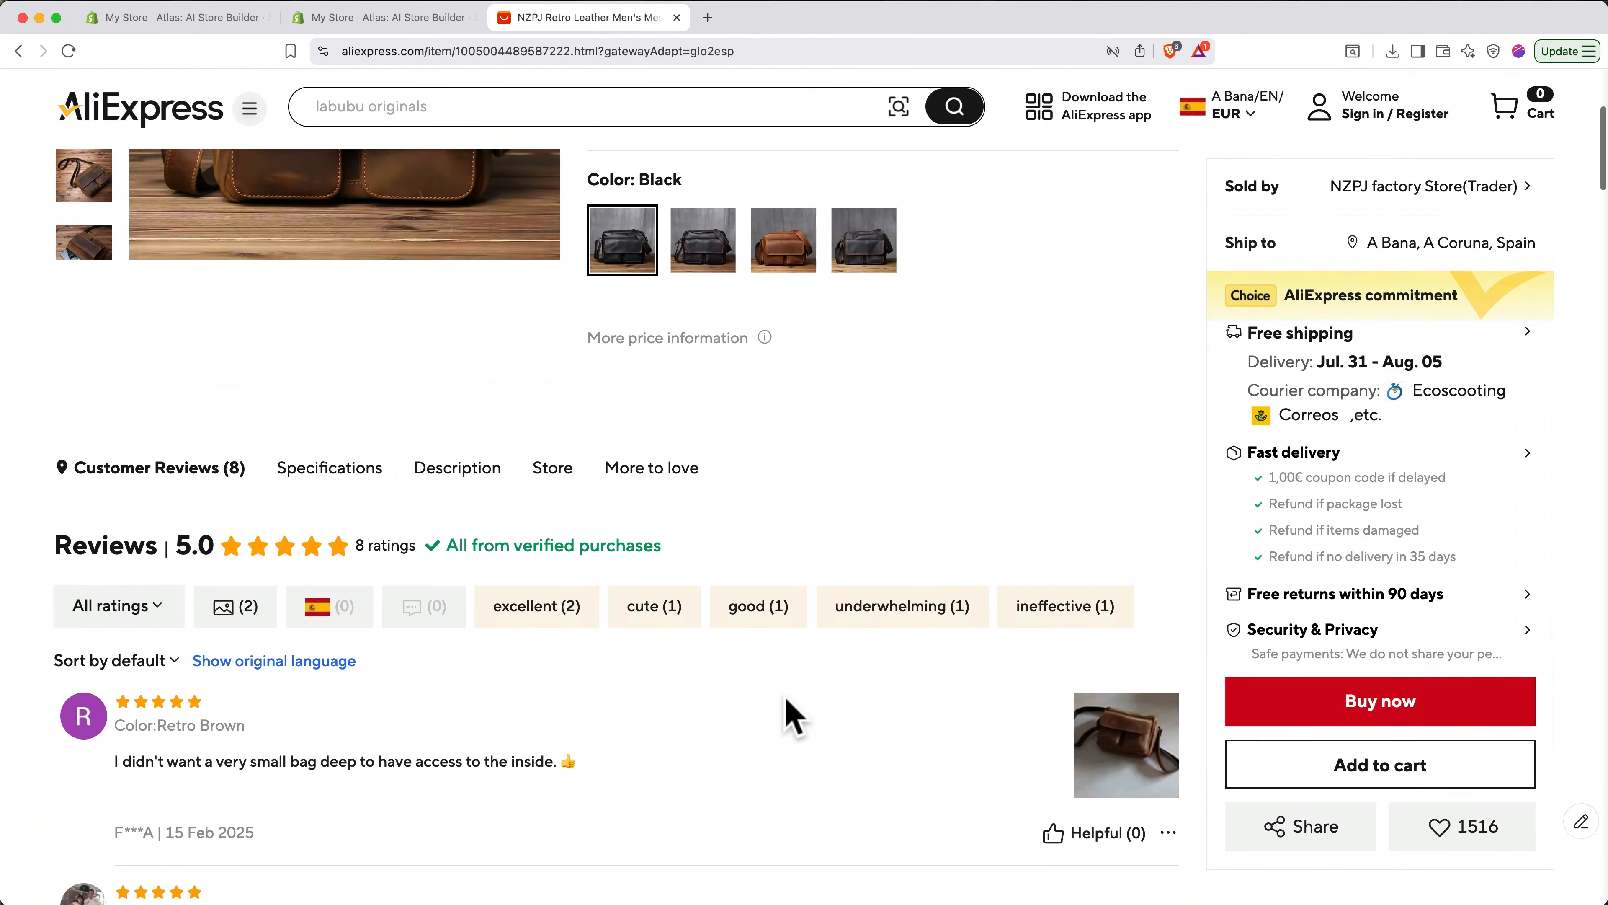
left_click(1109, 605)
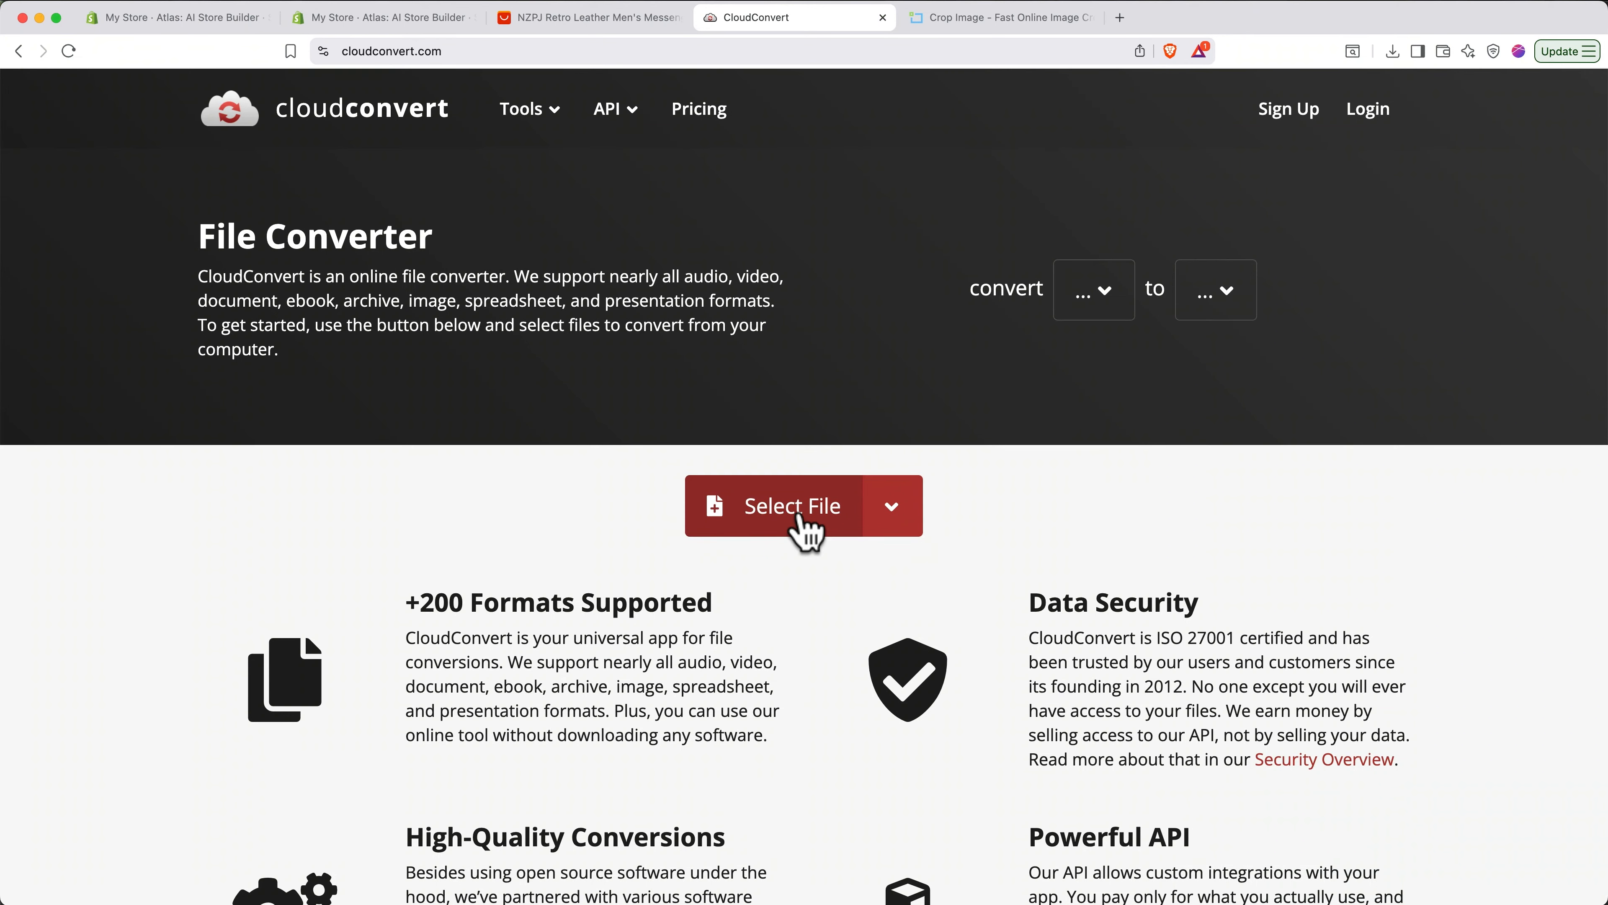
- Convert the AVIF bag photo from the 03 Website Assets folder to JPG with CloudConvert and save the result
left_click(799, 519)
left_click(1059, 189)
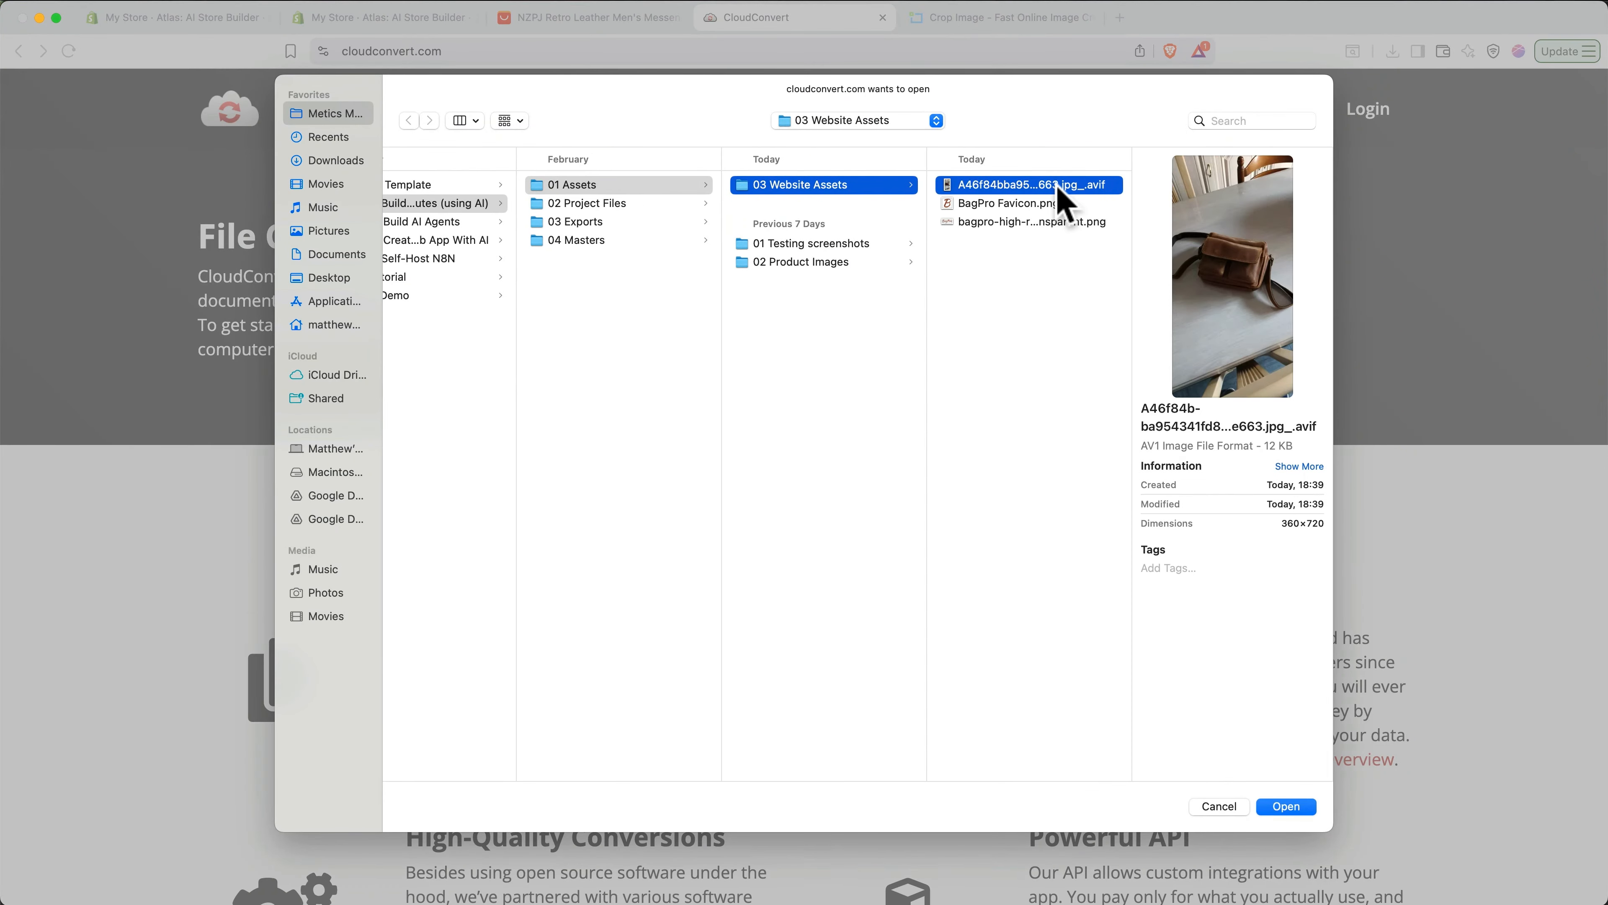
double_click(1059, 189)
left_click(877, 491)
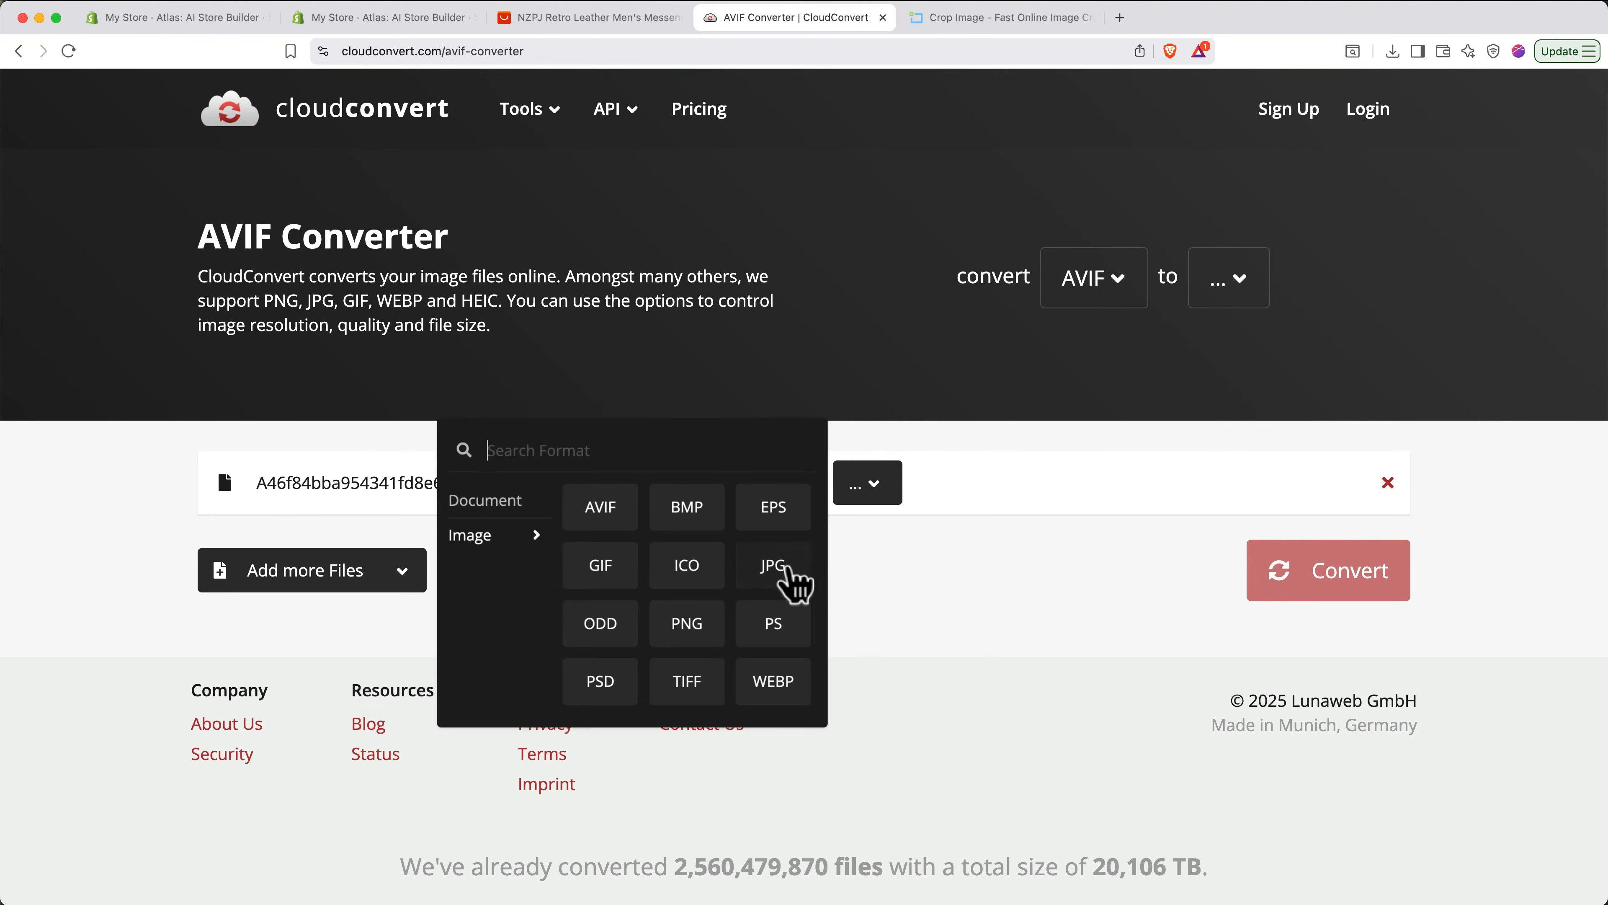
left_click(790, 582)
left_click(1316, 593)
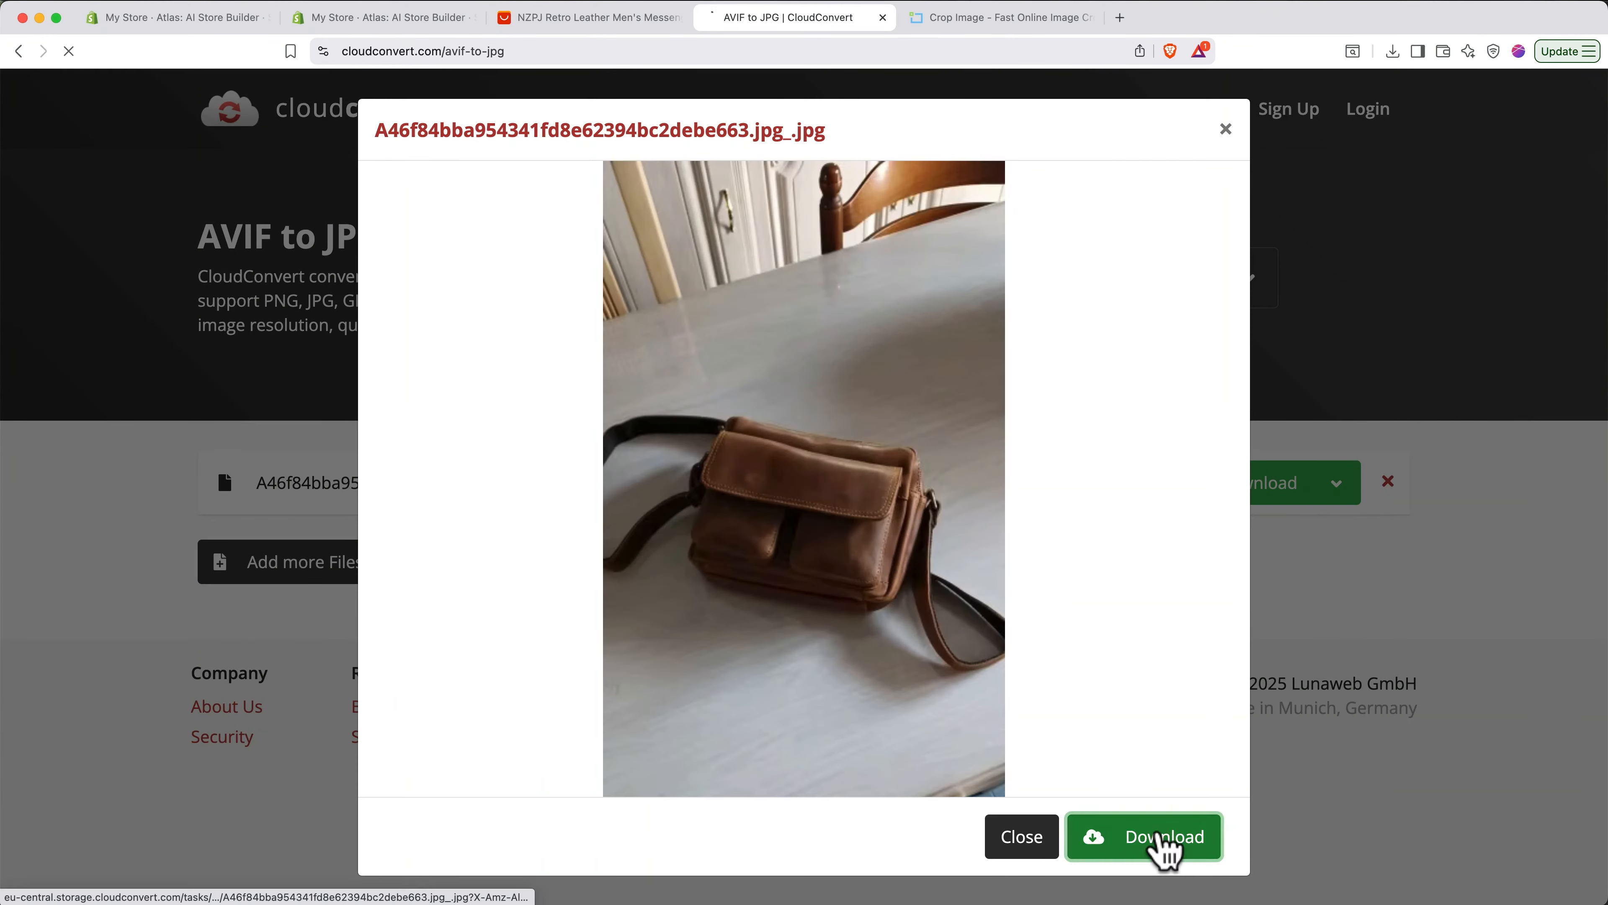
left_click(1157, 844)
key("Return")
- In ImageResizer, fit the crop rectangle around the bag across the photo's full width, cutting off the upper and lower areas
key("ctrl+Tab")
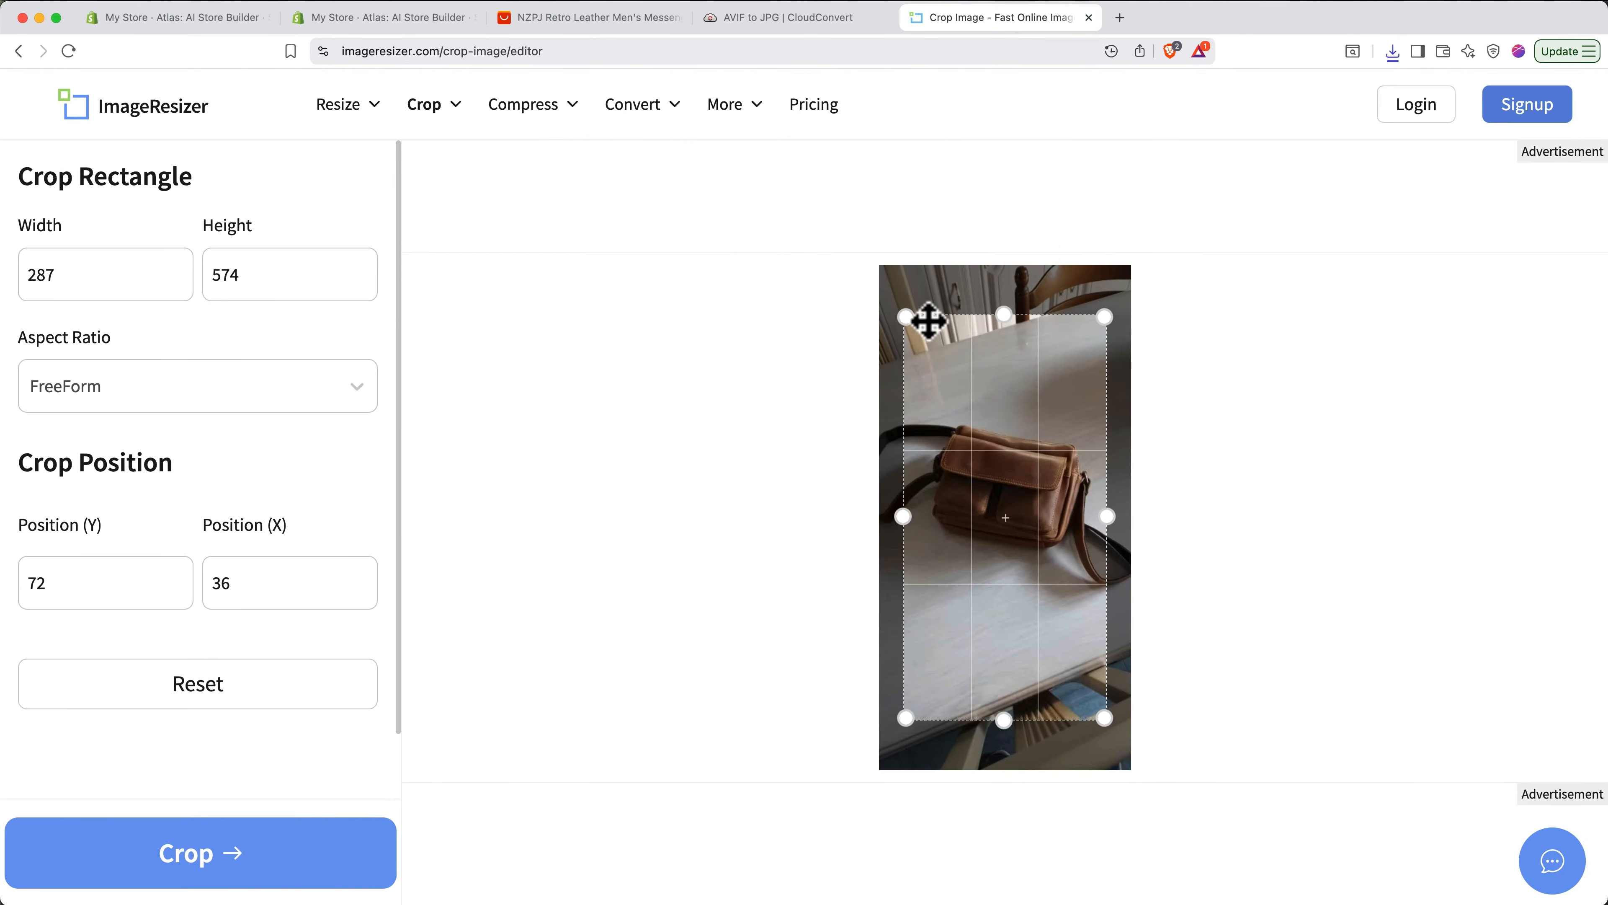
left_click_drag(906, 318, 860, 320)
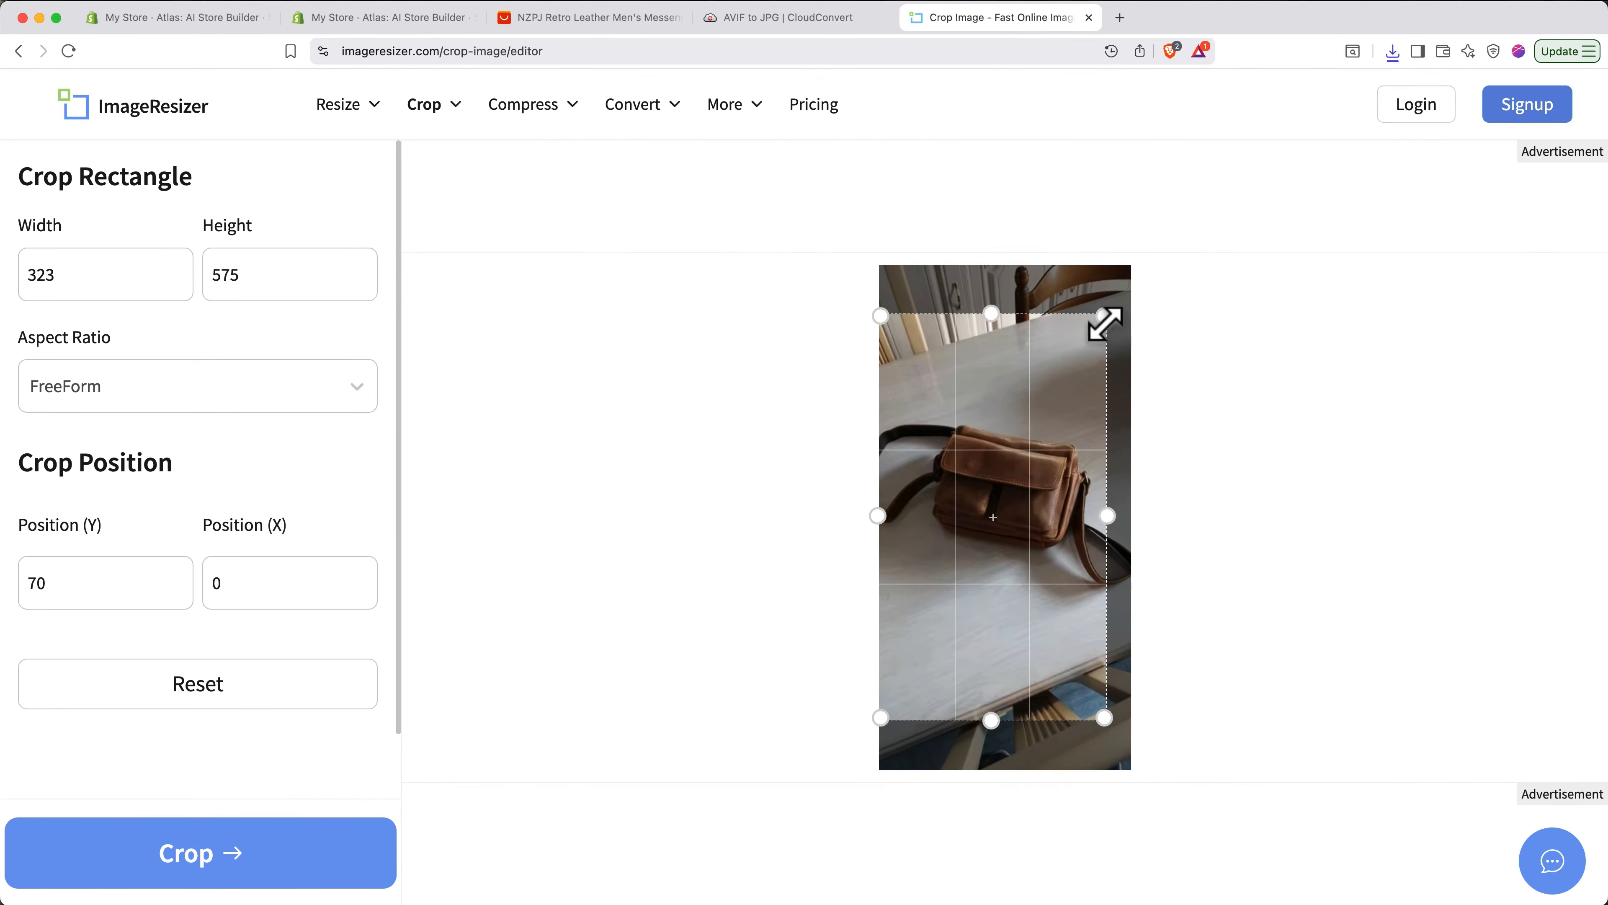
left_click_drag(1104, 318, 1185, 406)
left_click_drag(1145, 720, 1156, 613)
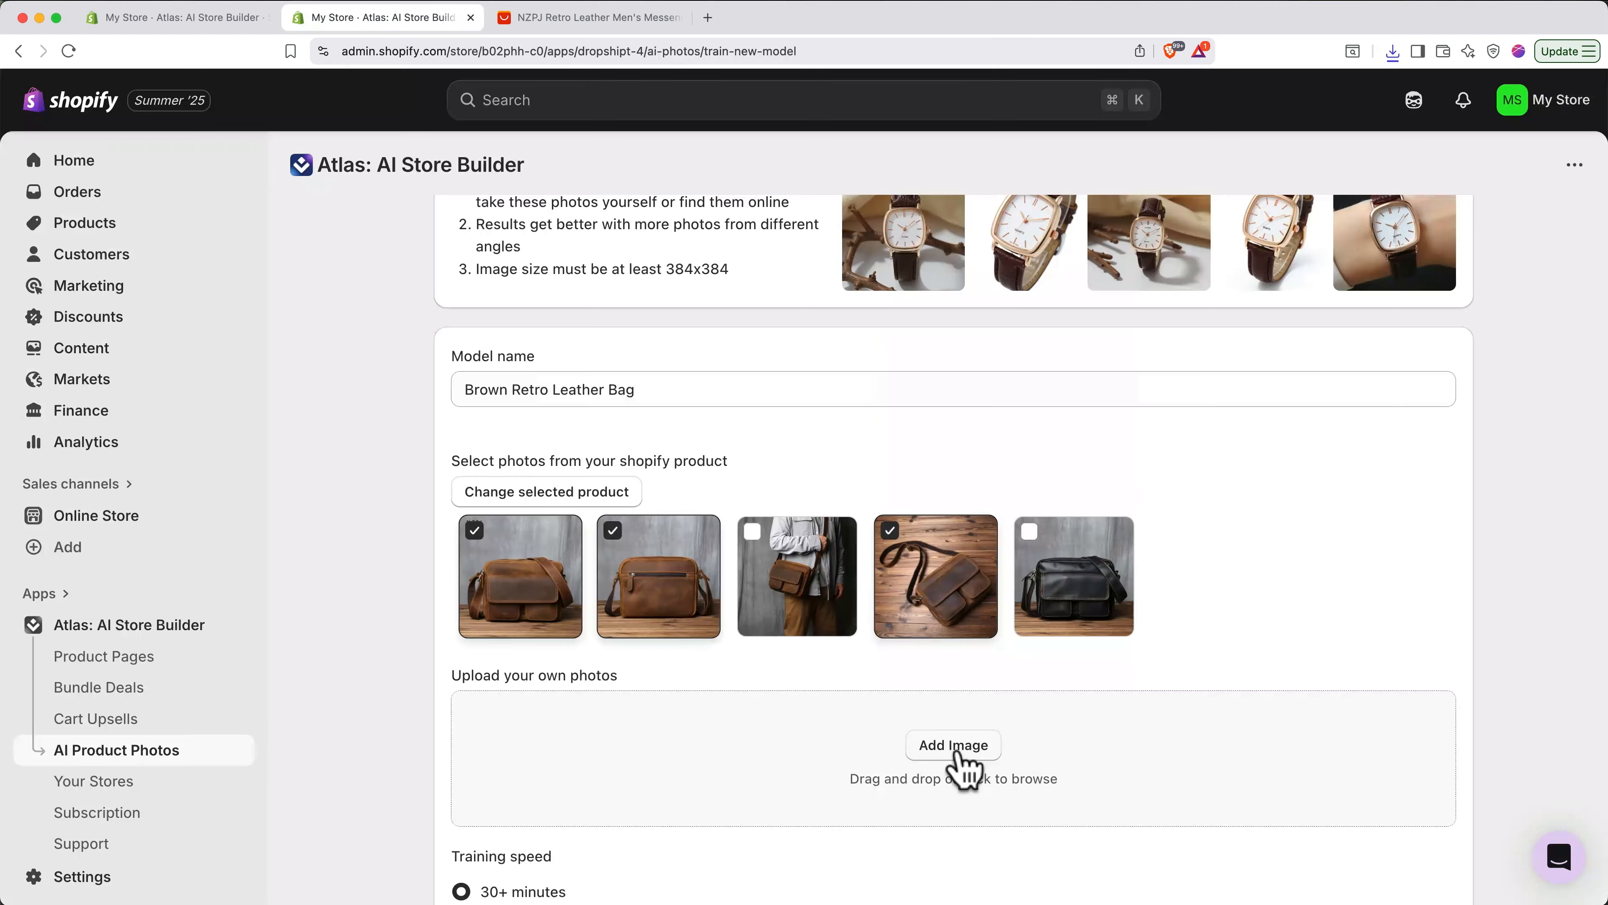
- Upload the cropped JPG bag photo as an additional training image in Atlas
left_click(954, 746)
left_click(1070, 438)
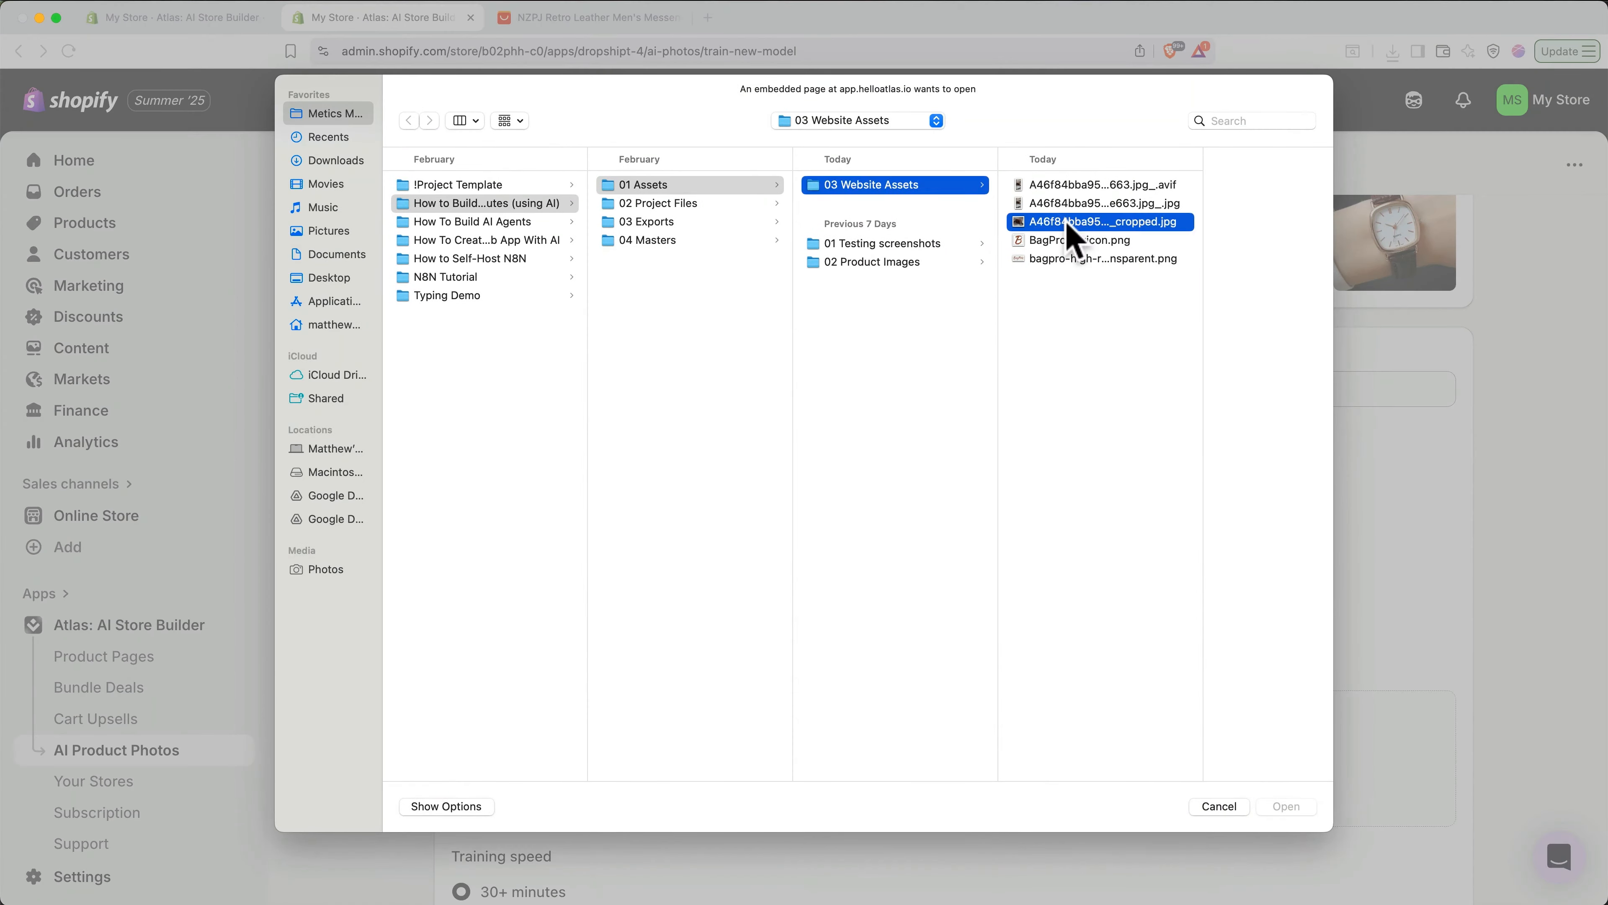
double_click(1070, 438)
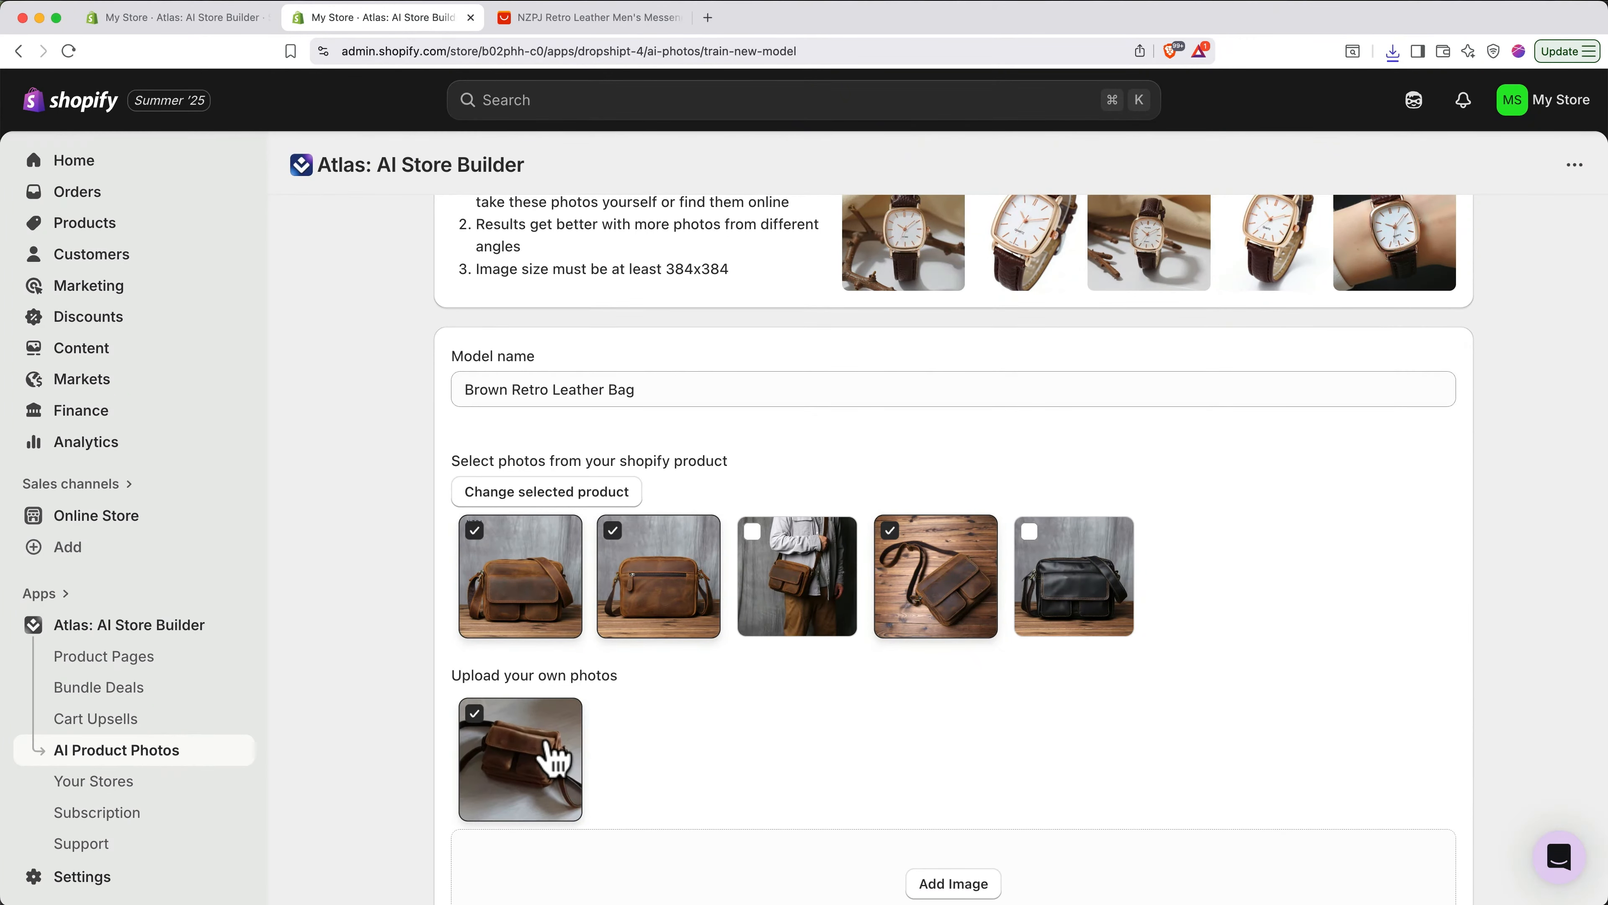
- Set the training speed to 3+ hours (Highest Quality) and start training the model, approving the credit charge
scroll(783, 748, "down", 5)
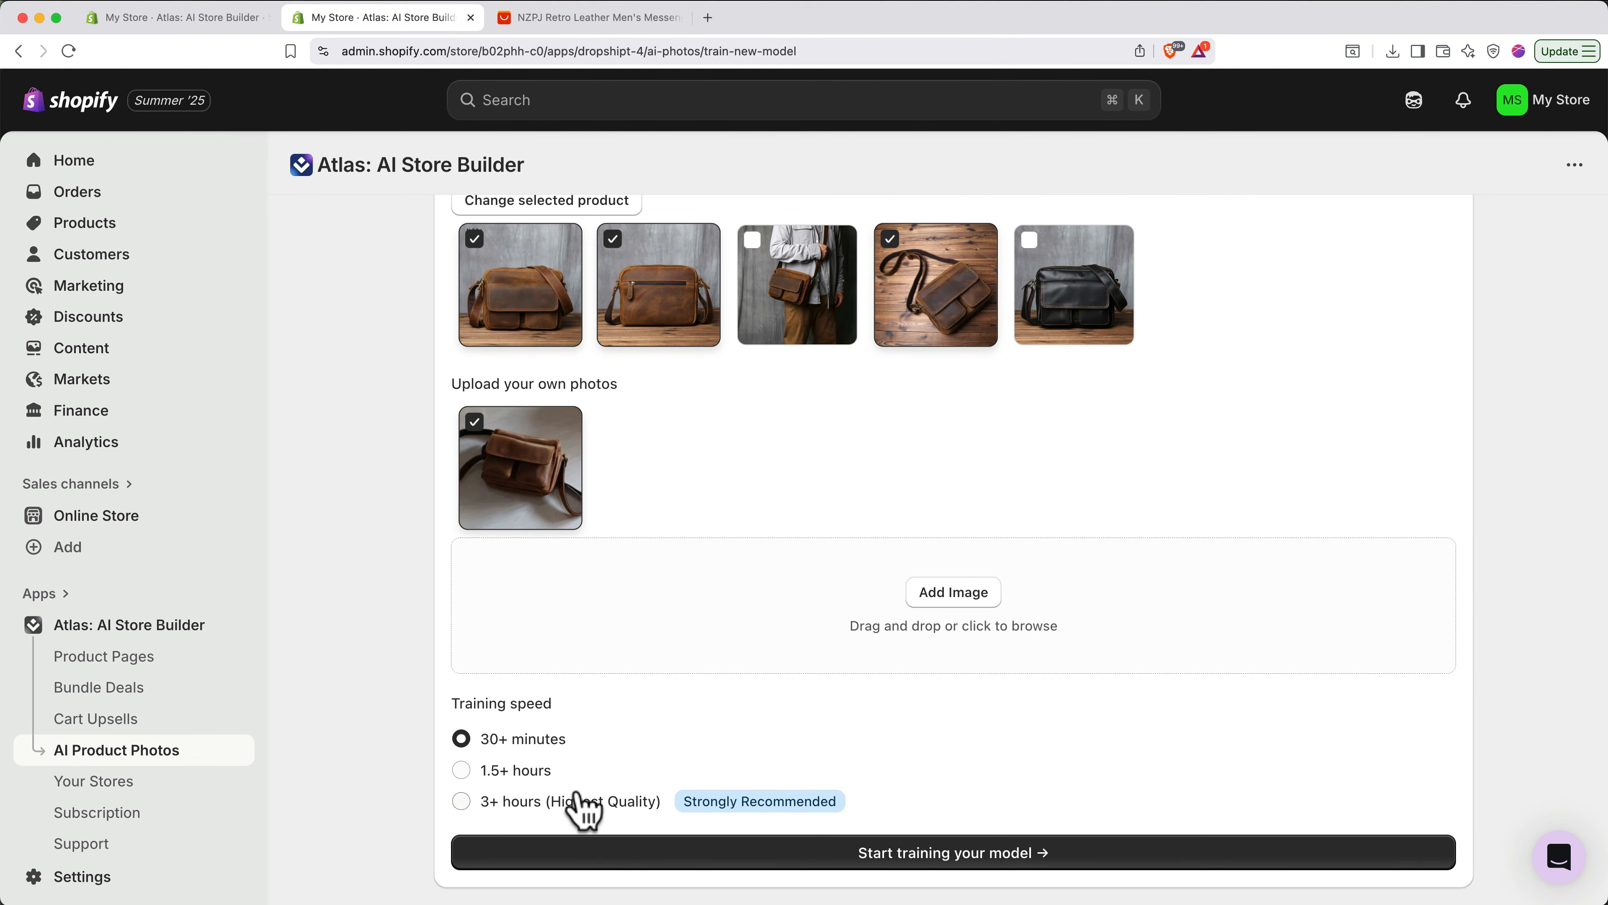
left_click(571, 802)
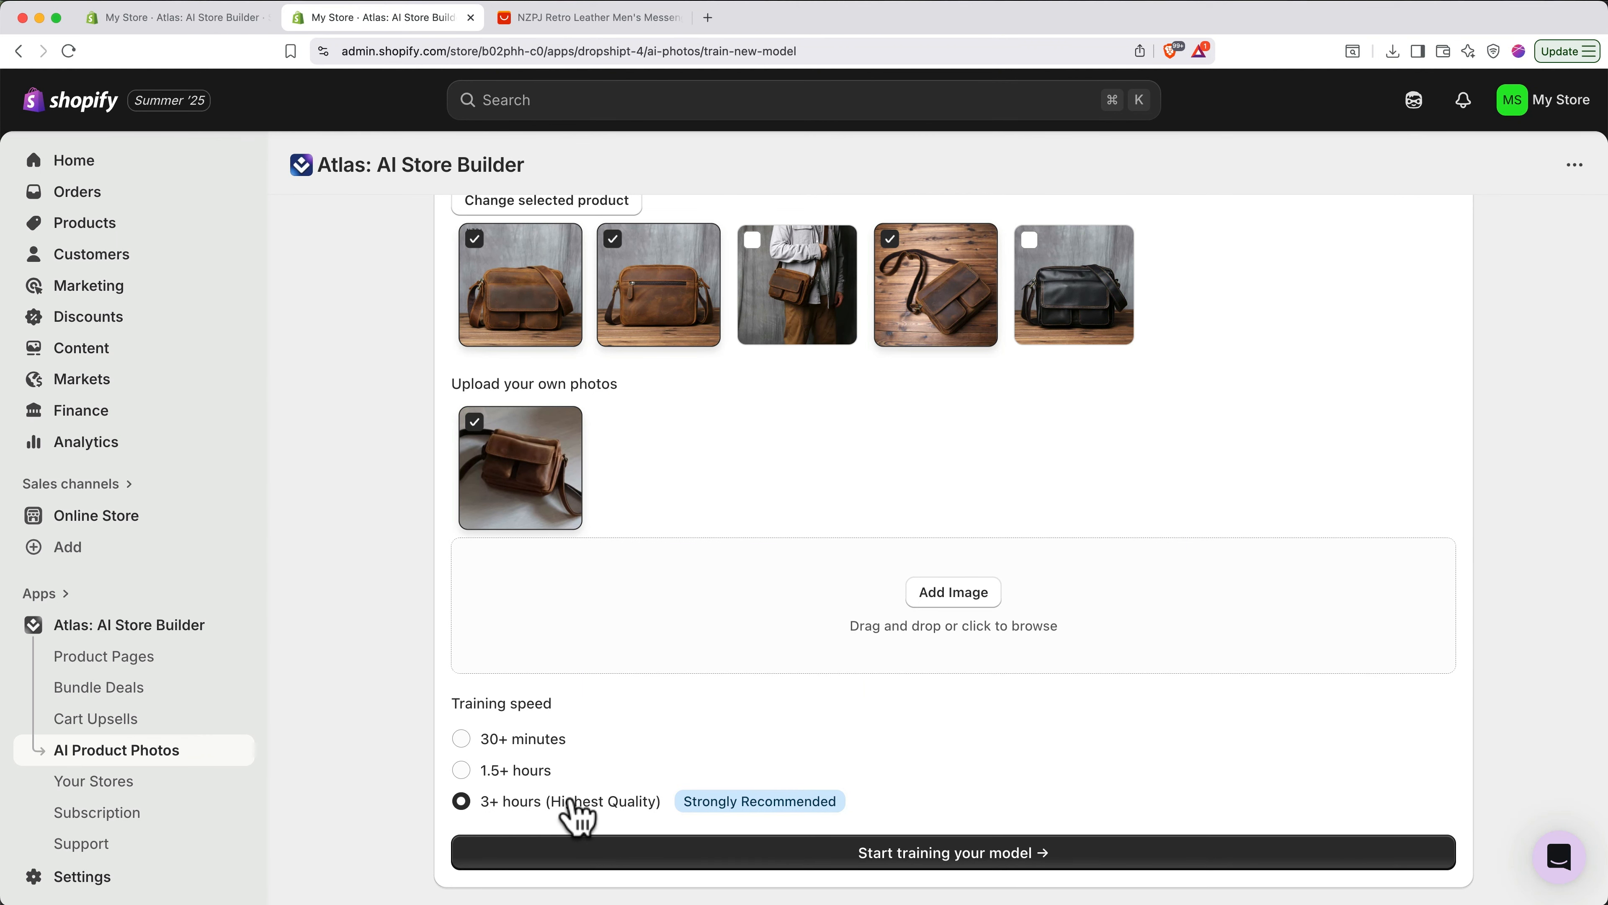
left_click(662, 861)
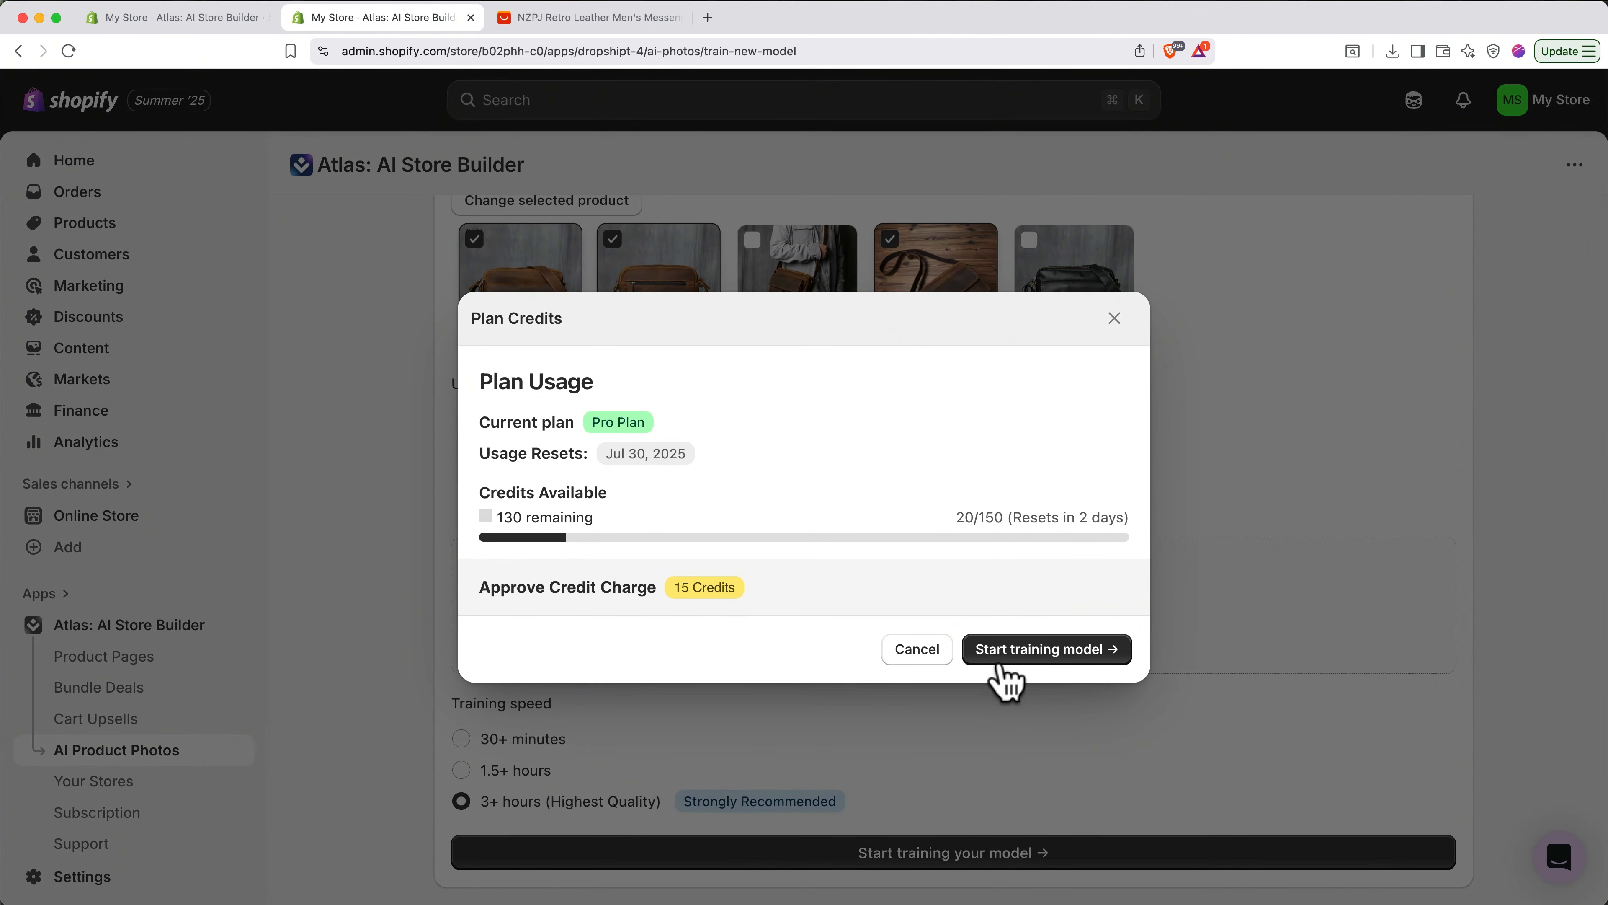
left_click(1030, 653)
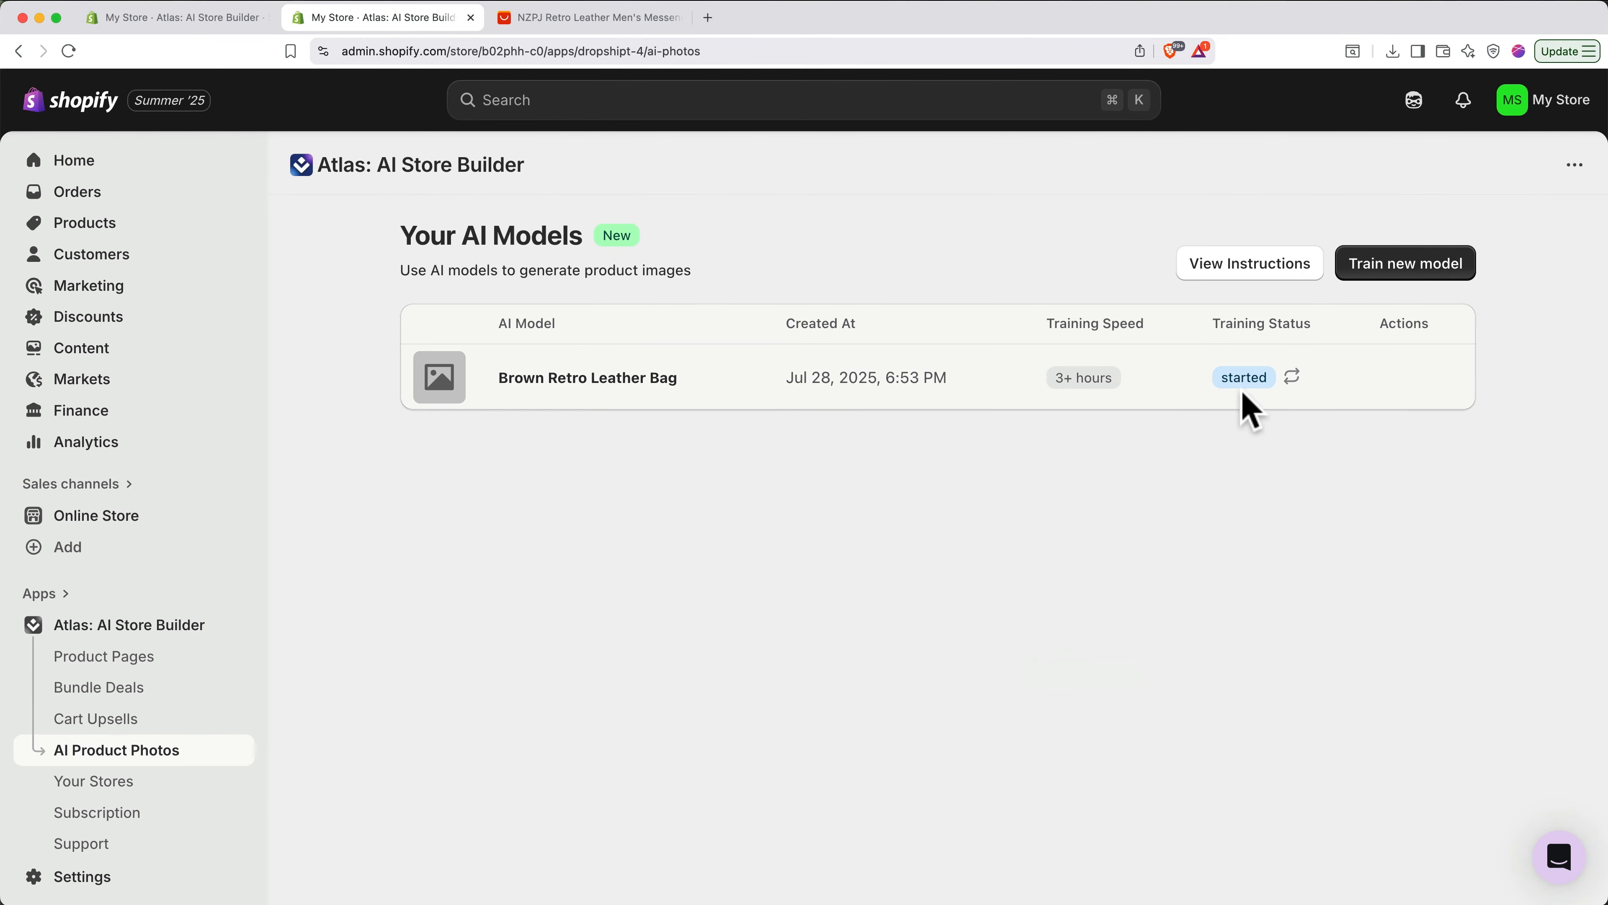
- Refresh the training status of the Brown Retro Leather Bag model and open the model's image prompt page
left_click(1292, 378)
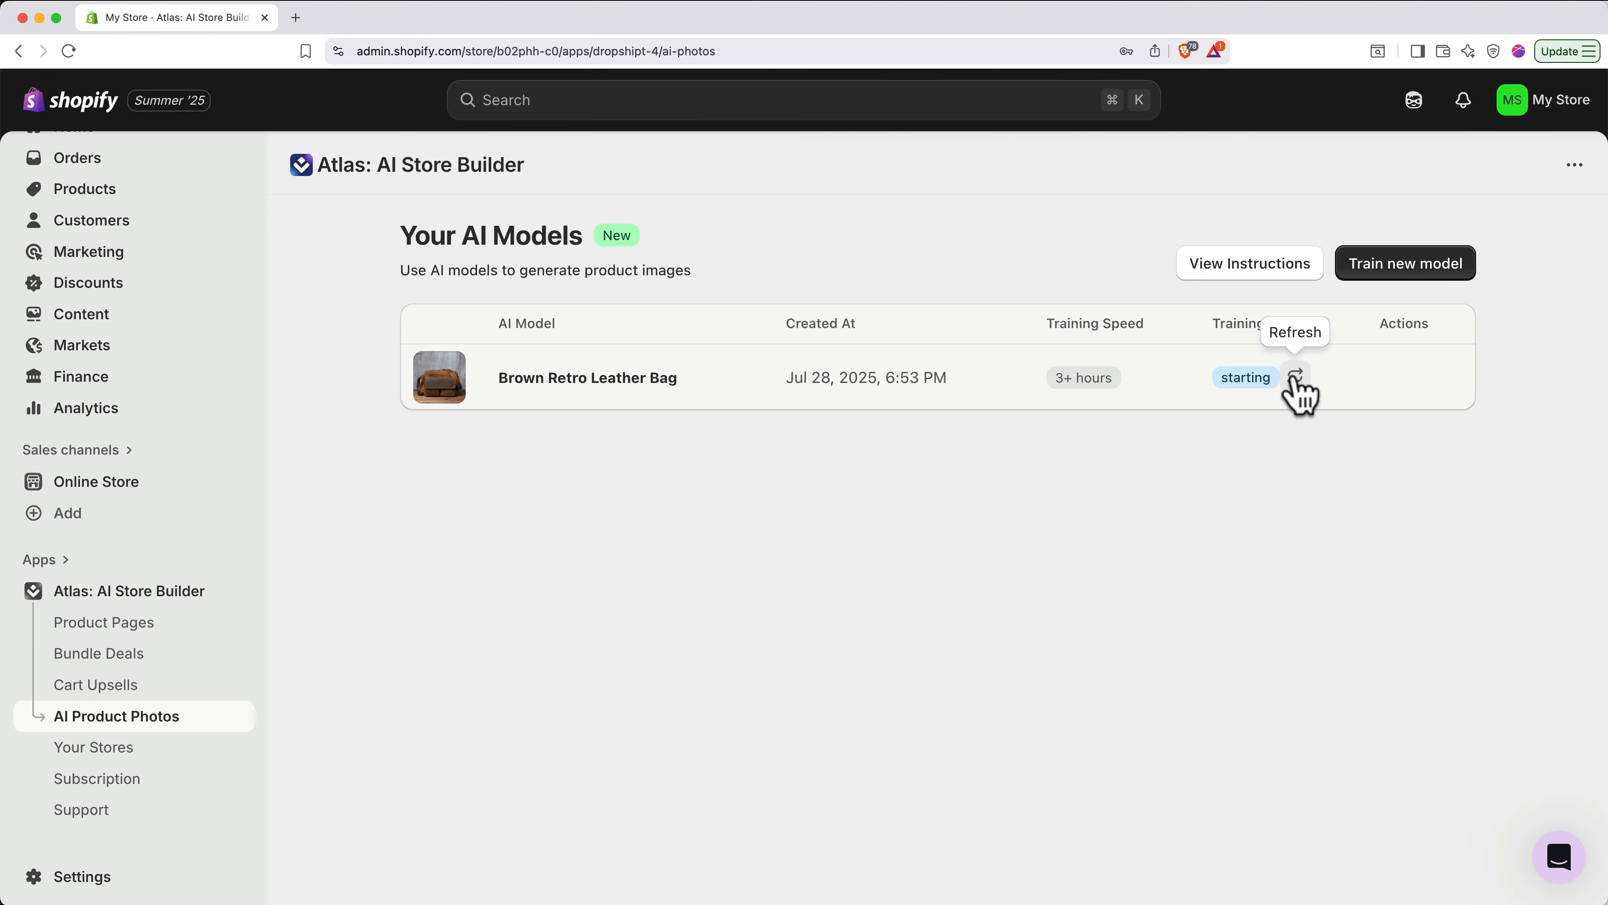
left_click(1295, 378)
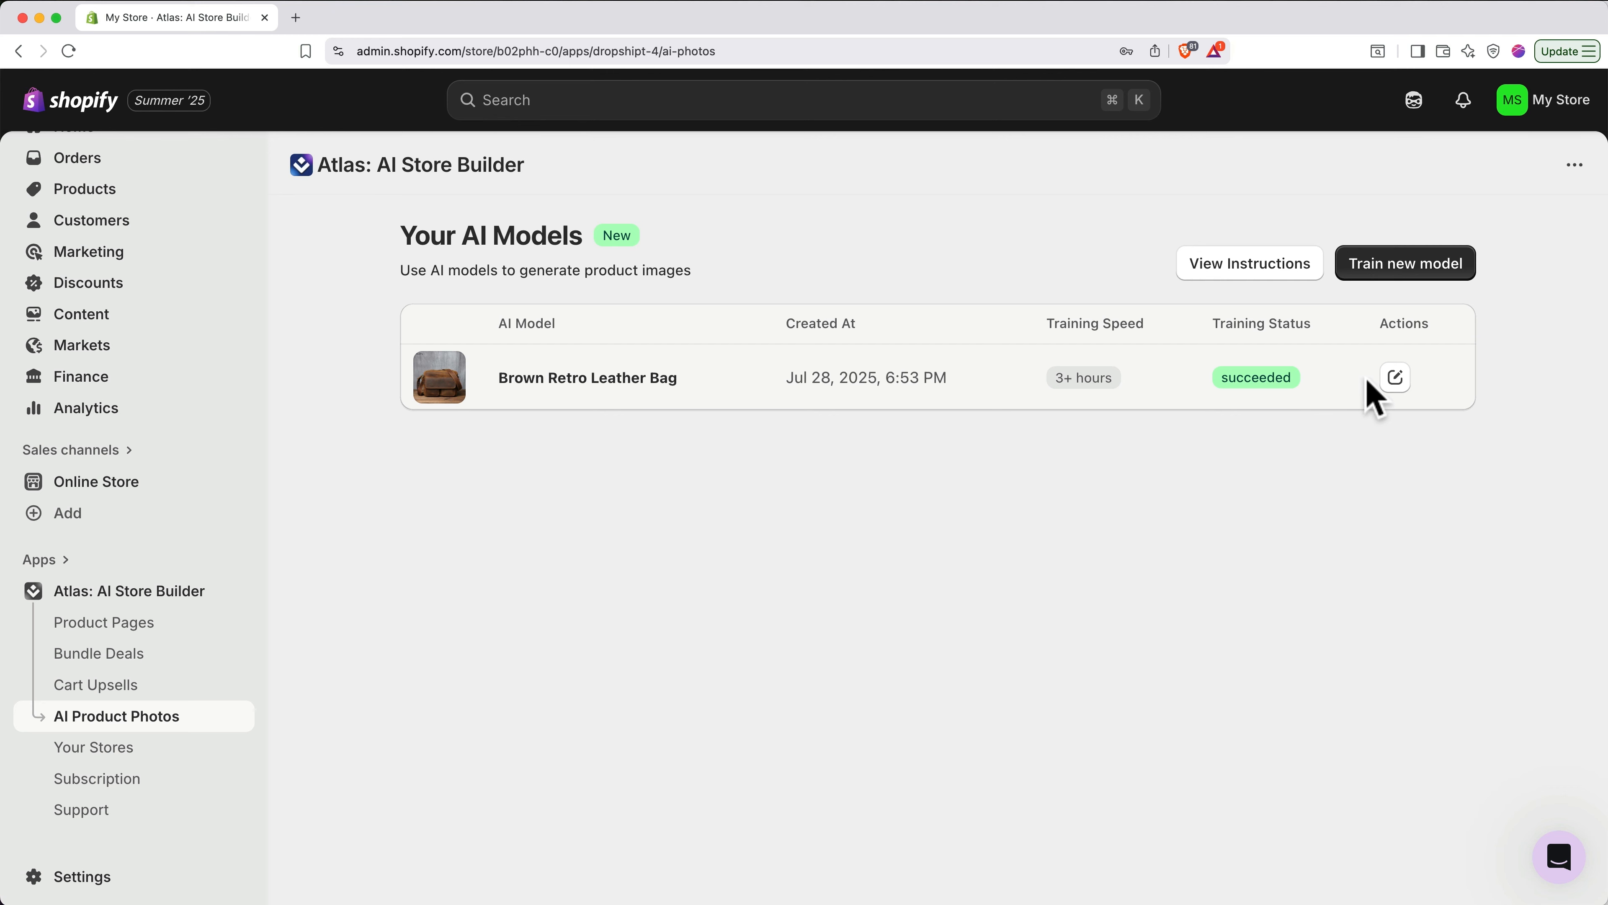
left_click(1395, 378)
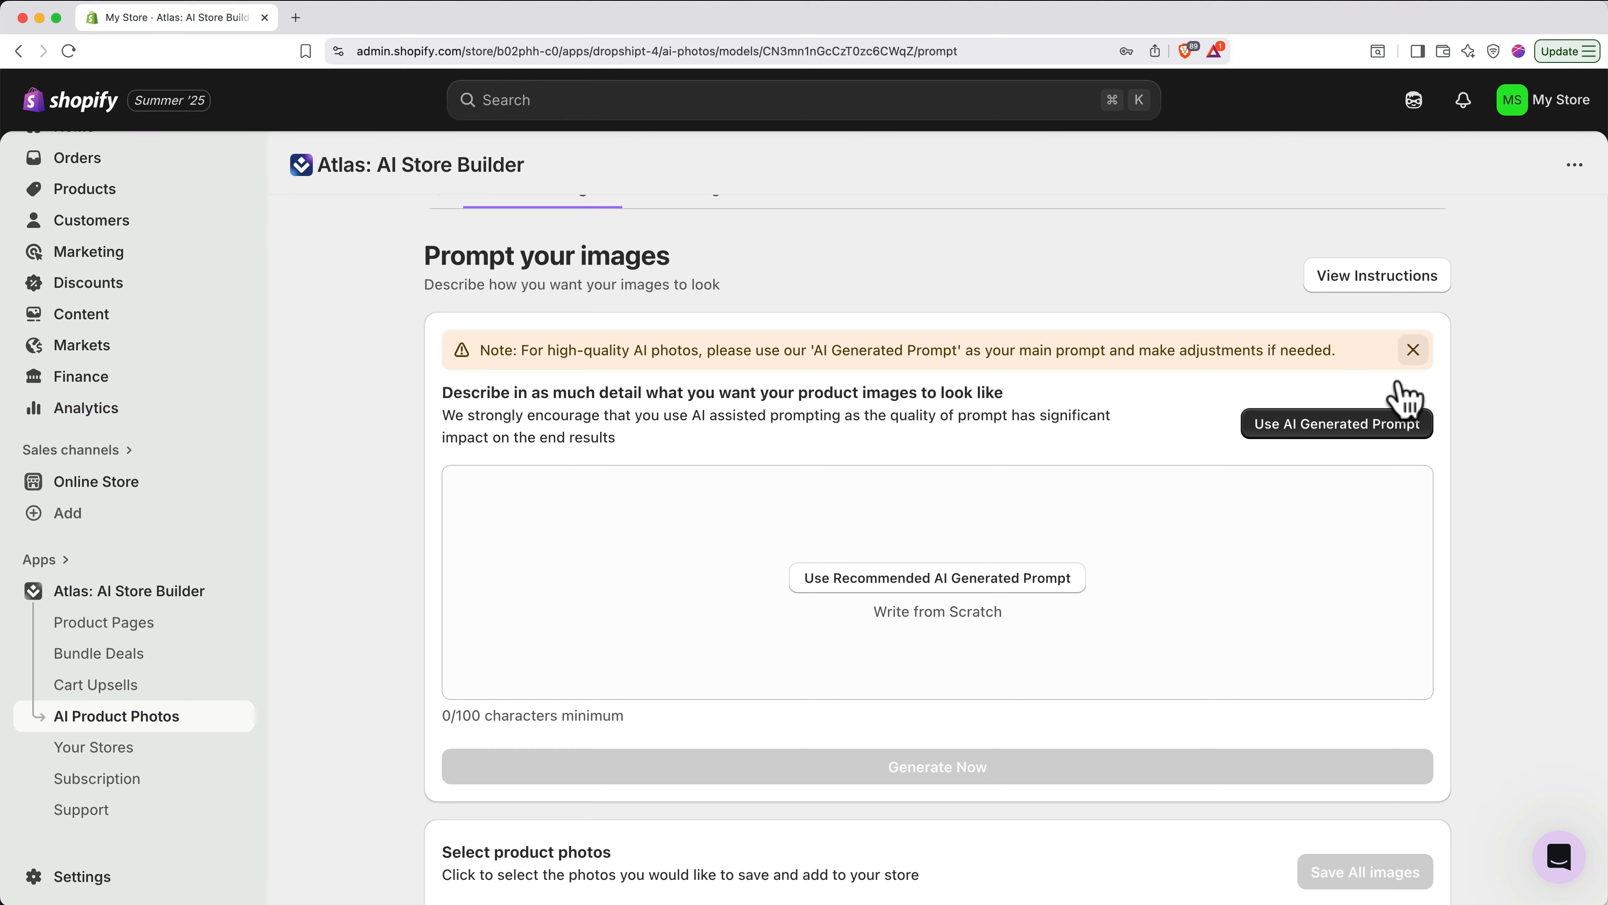
- Use the AI generated prompt and append "The photo is an overhead shoot with the product laying on a wooden background. Make the lighting dramatic and bold."
left_click(1344, 428)
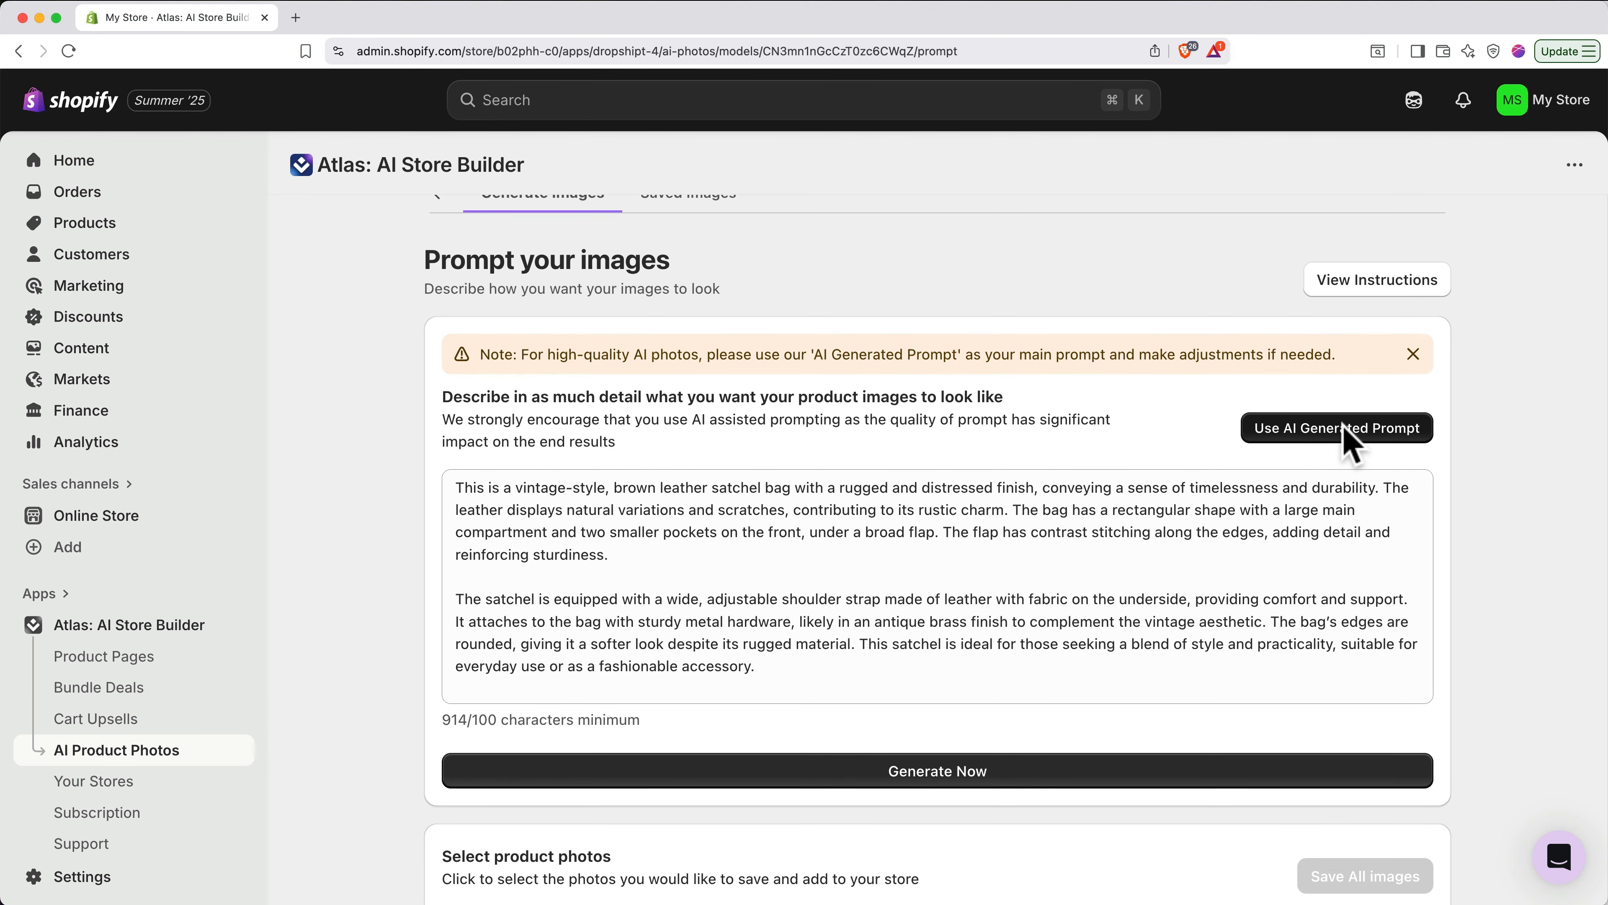
left_click(1125, 678)
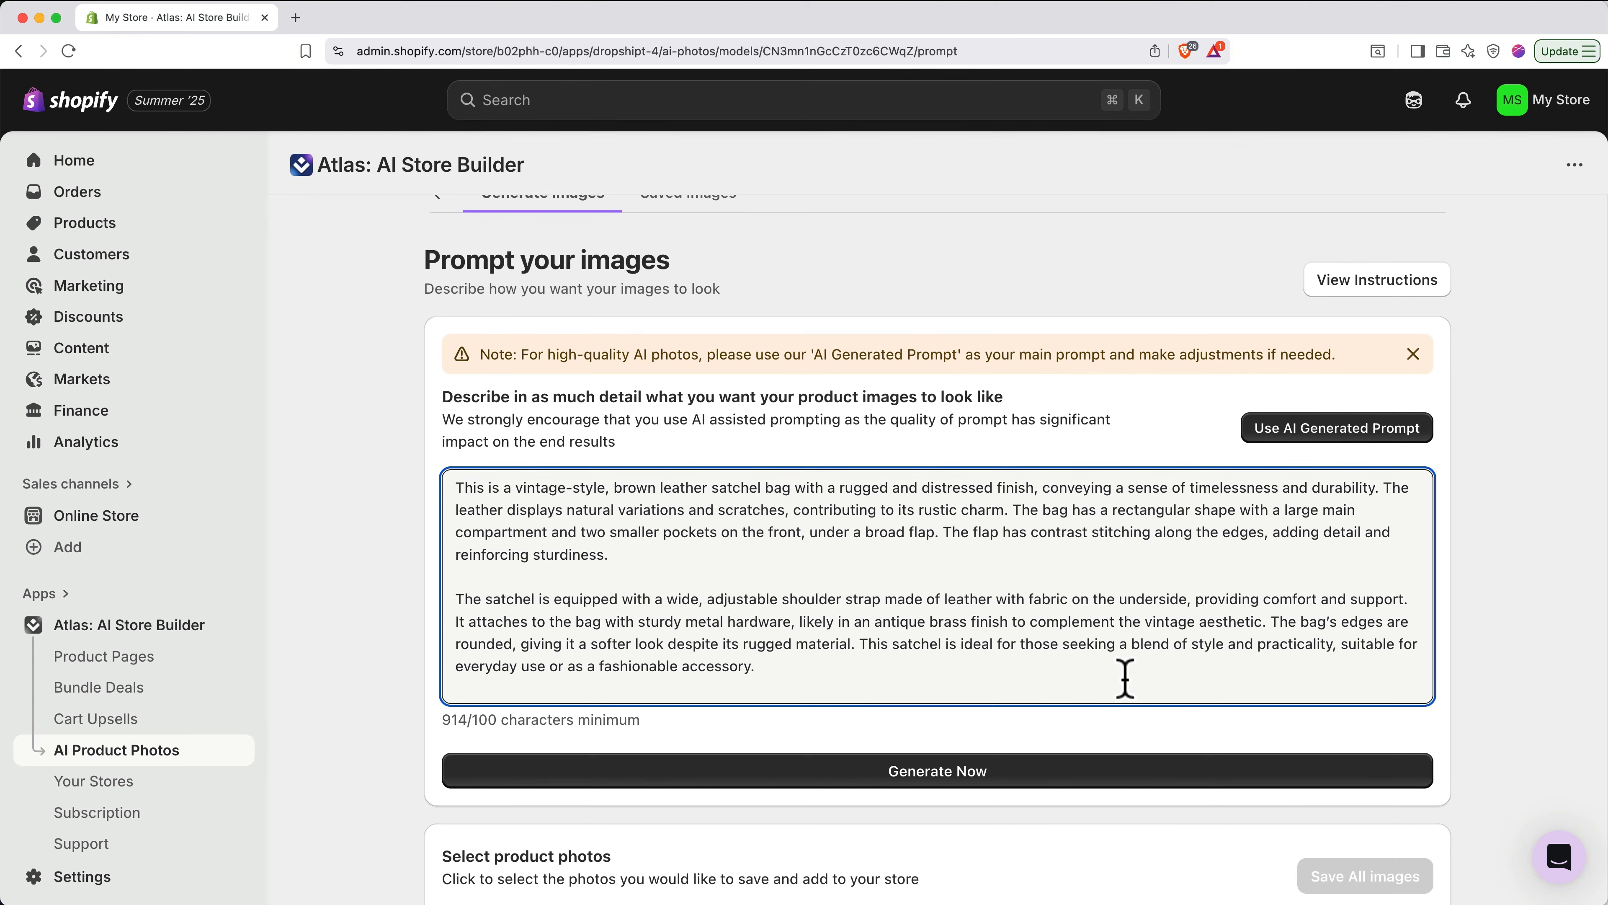
key("Return")
key("Return")
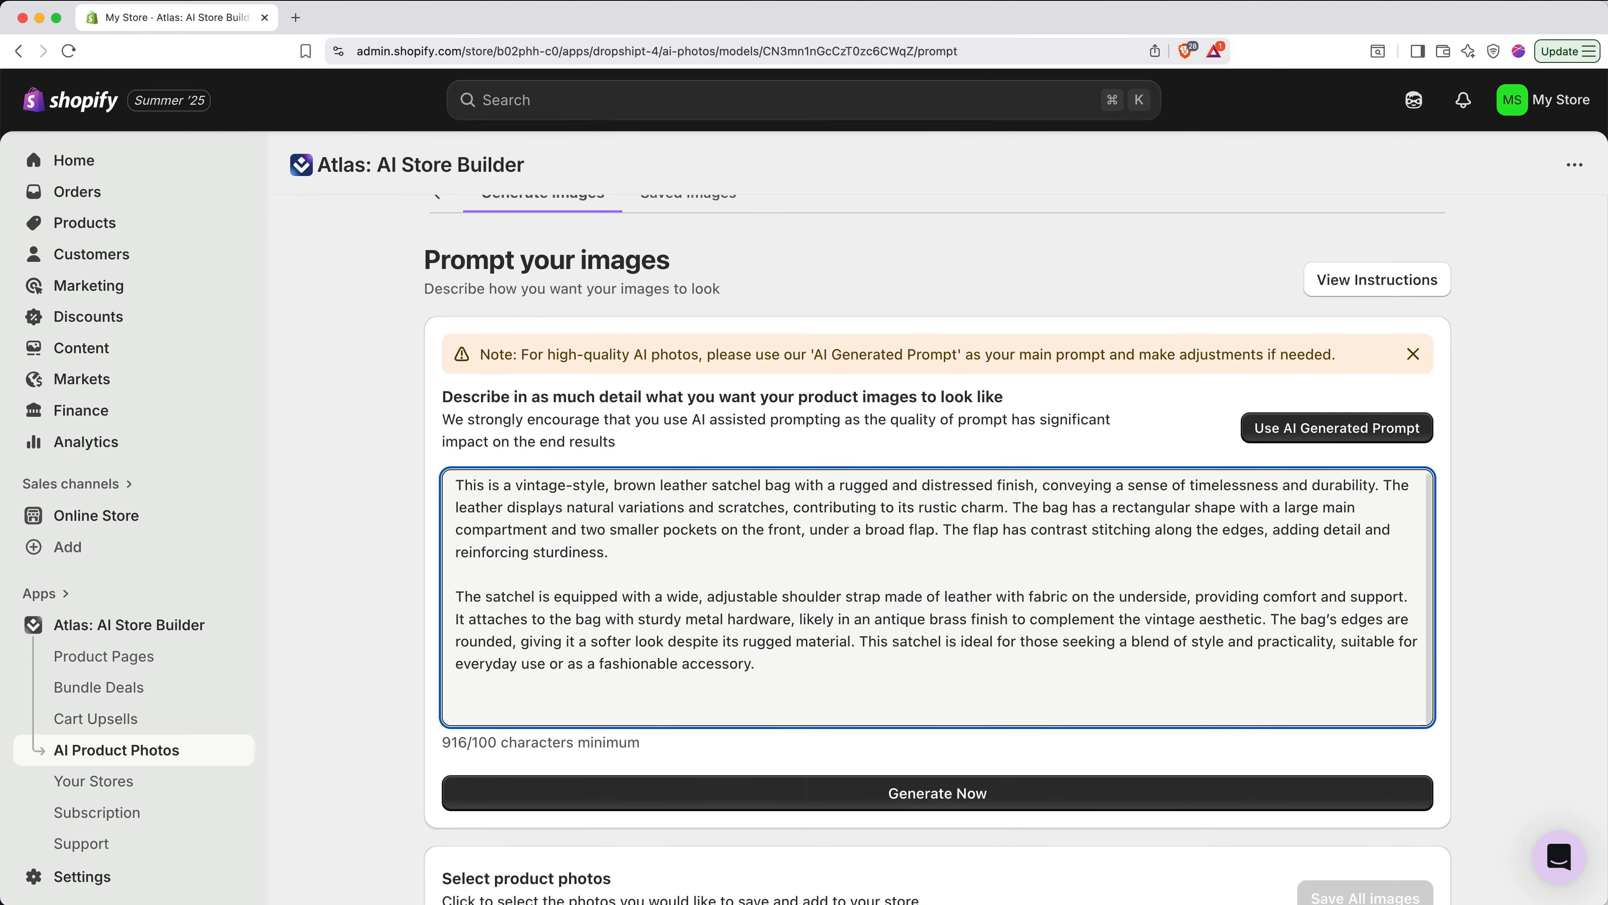
type("The phot")
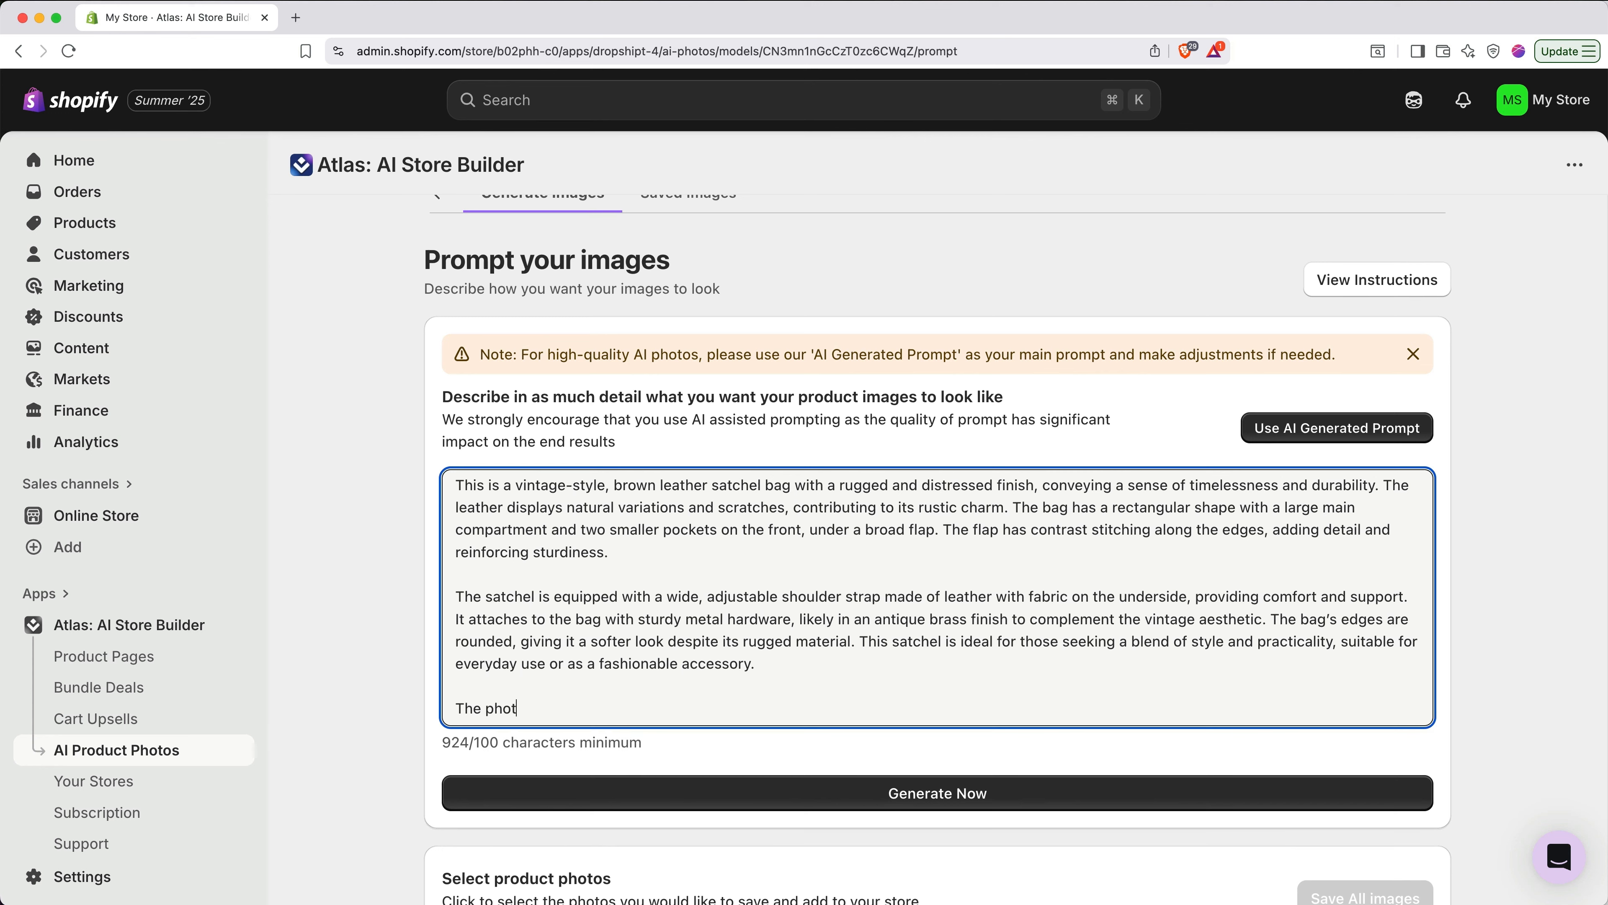
type("o is an overhead shoot with the")
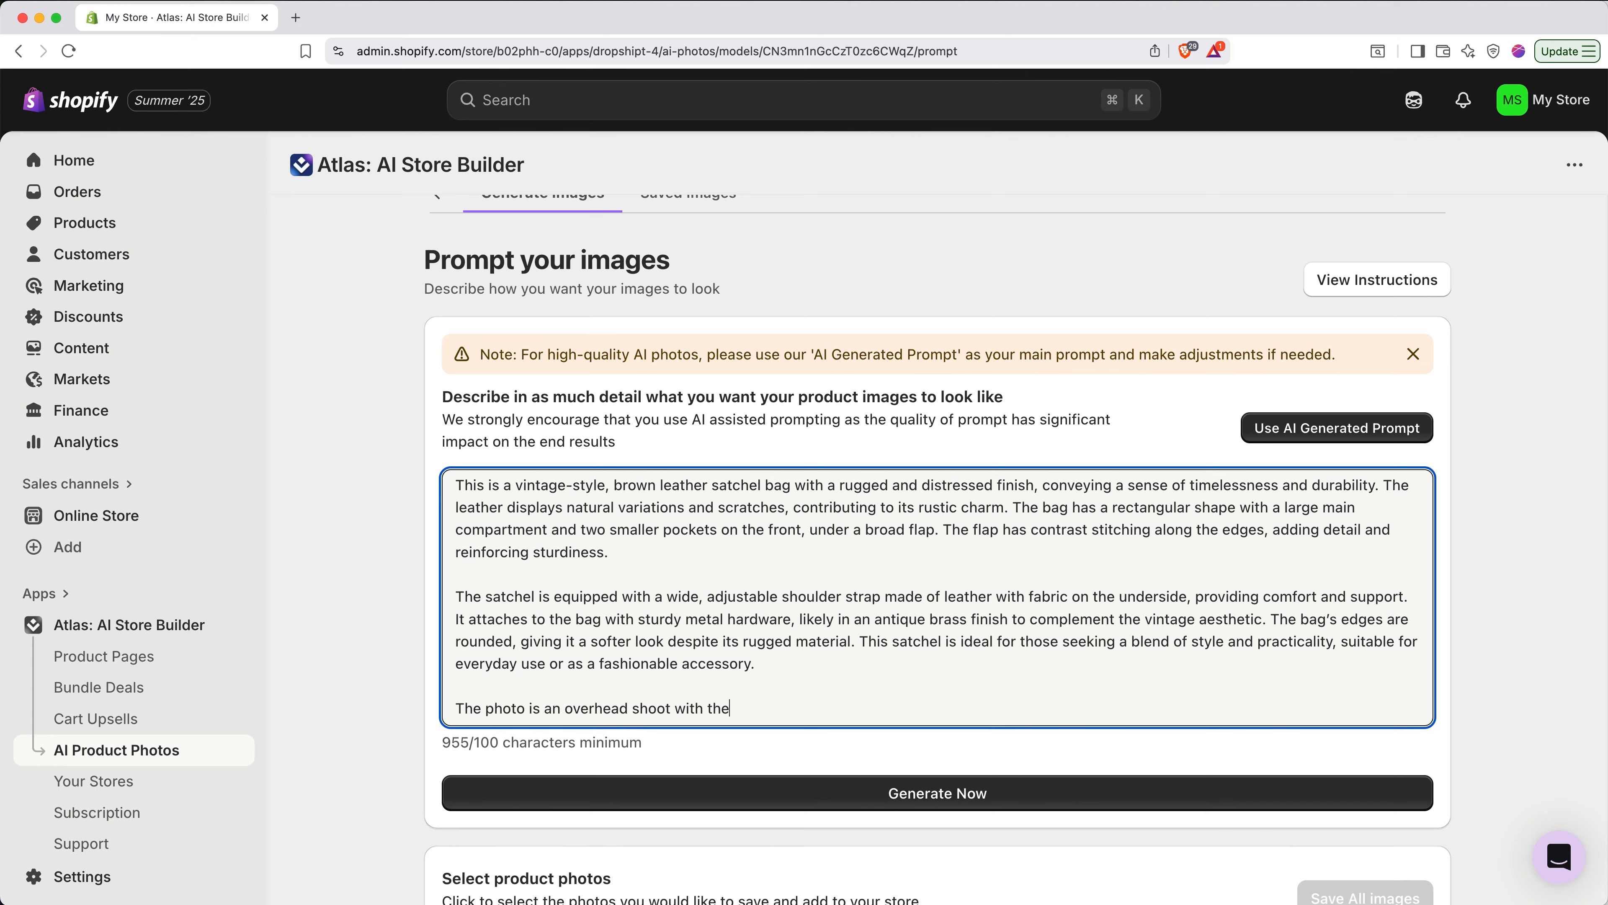
type(" product laying on a wooden backgr")
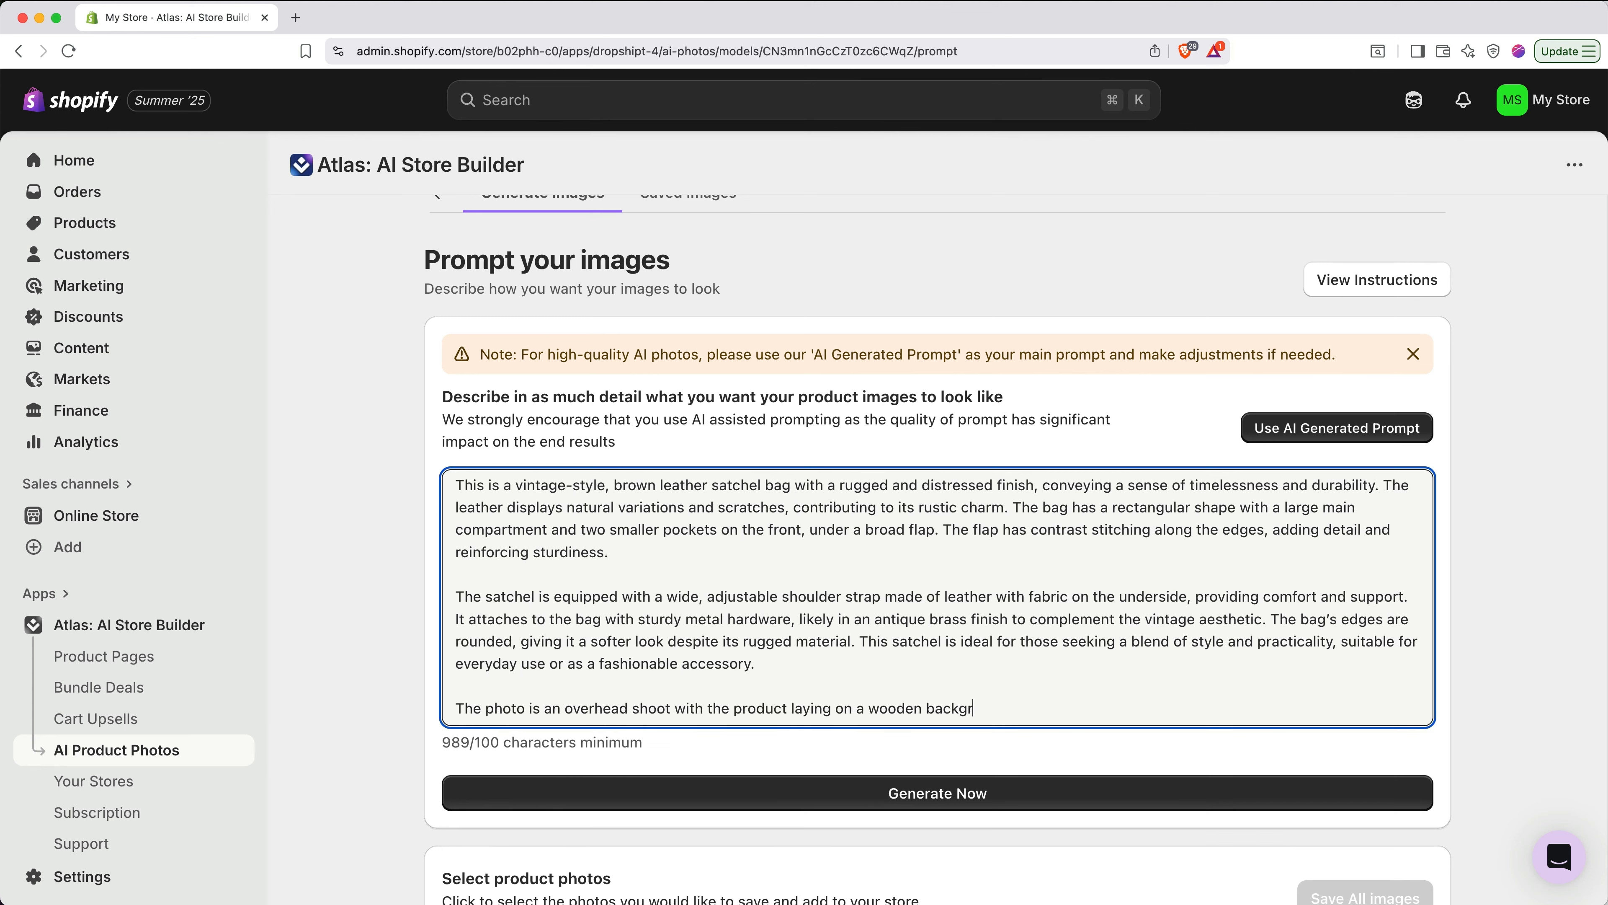
type("ound. Make the ")
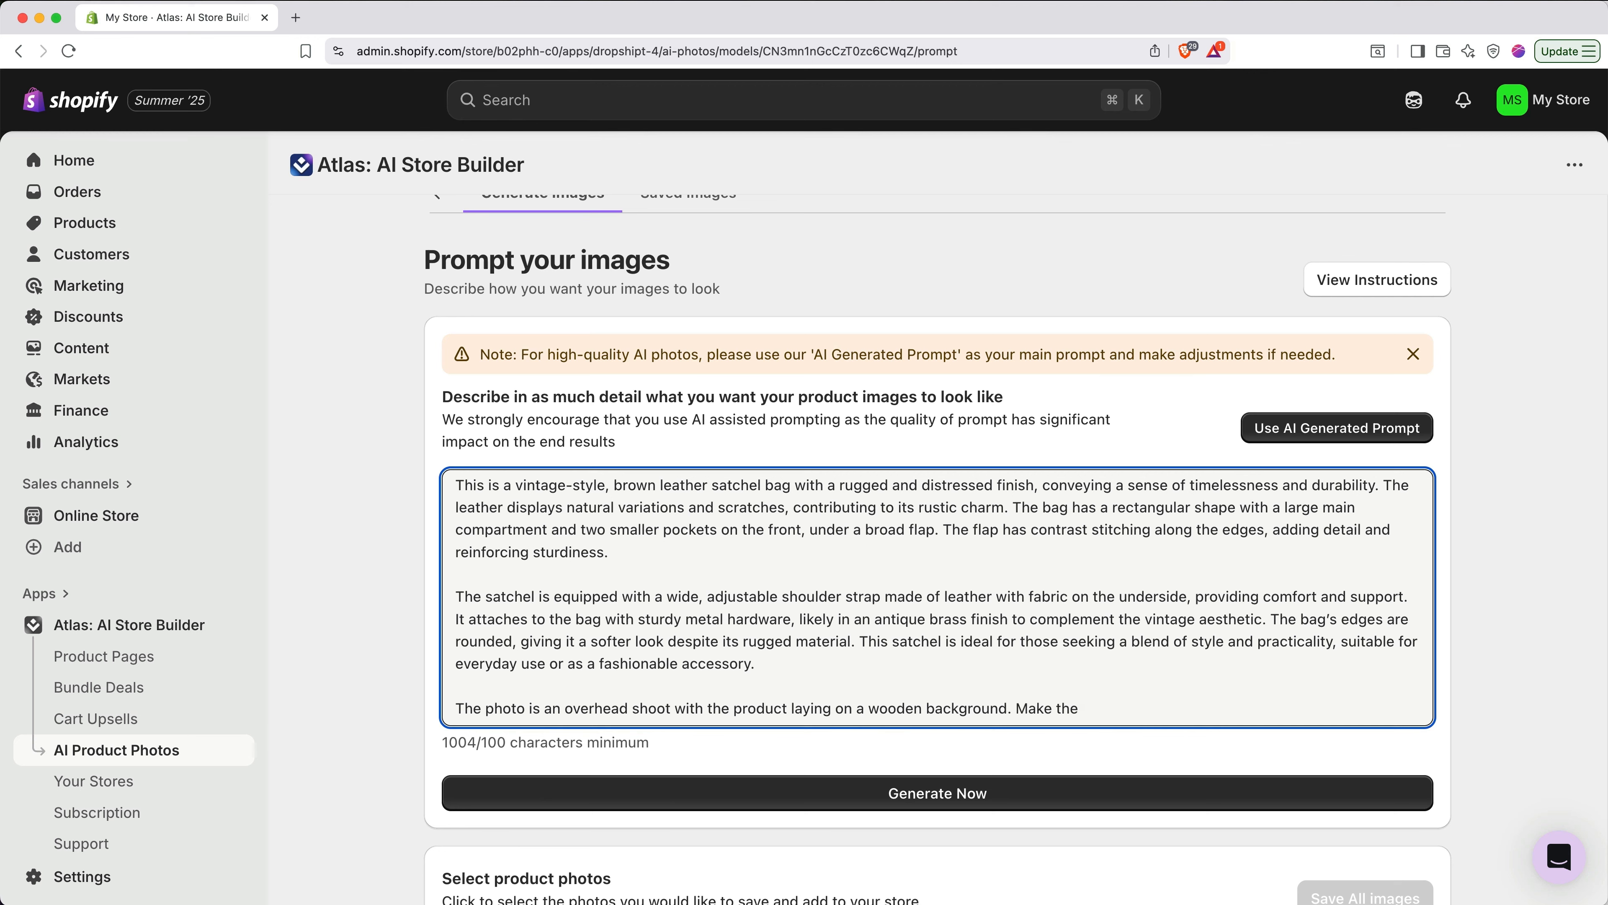
type("lighting dramatic and bold.")
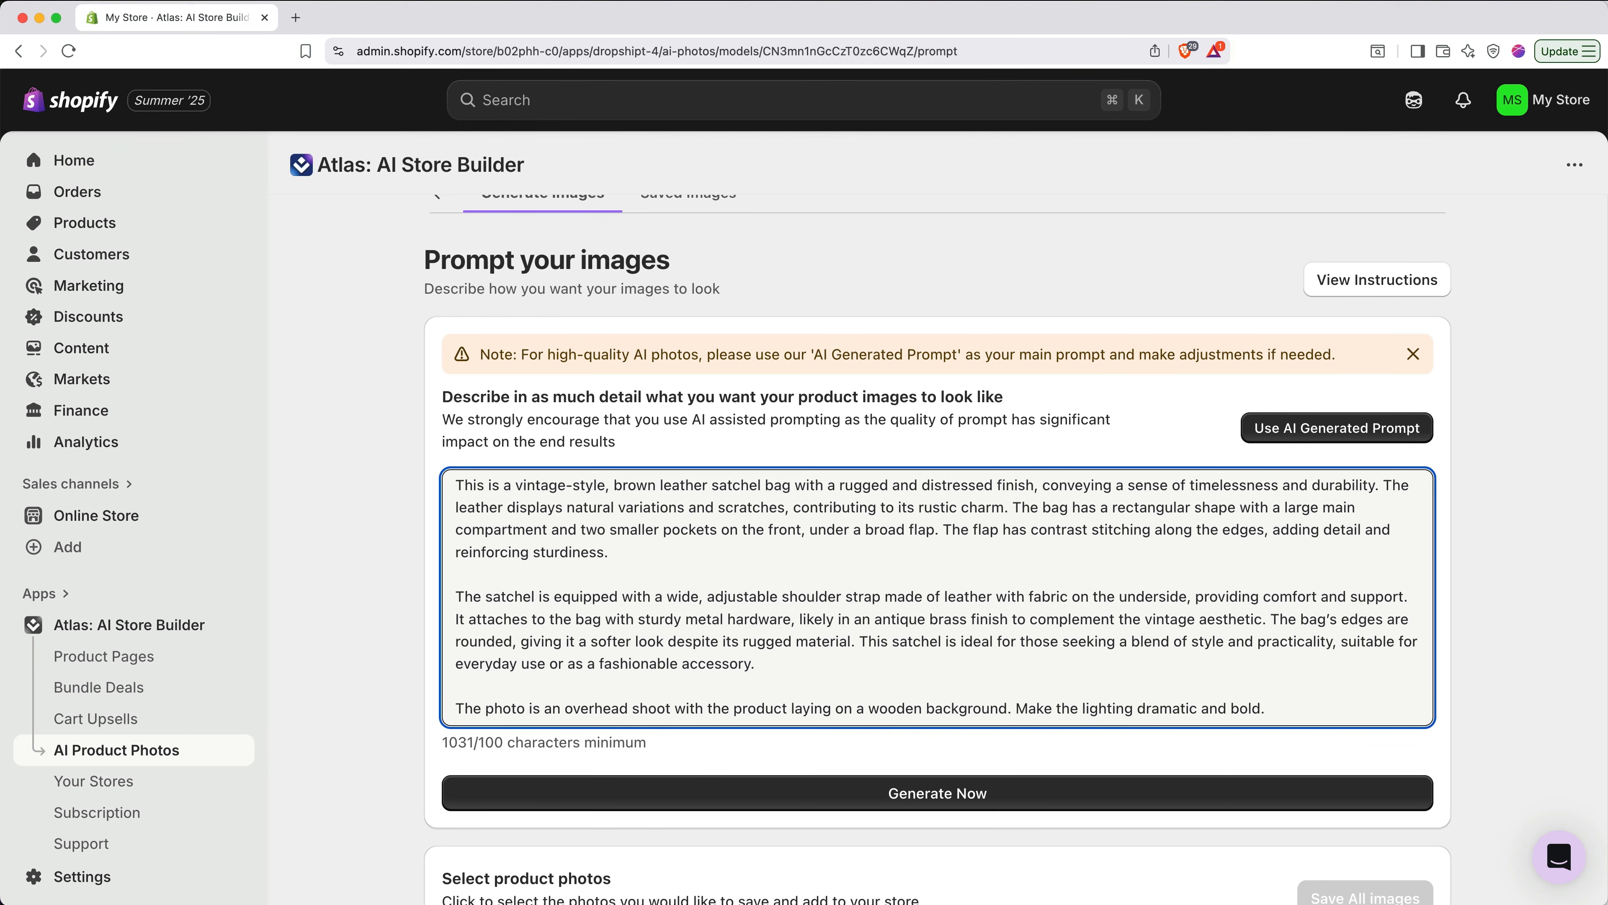
- Generate the product images, approving the 4-credit charge, and preview the first generated photo at full size
left_click(1107, 798)
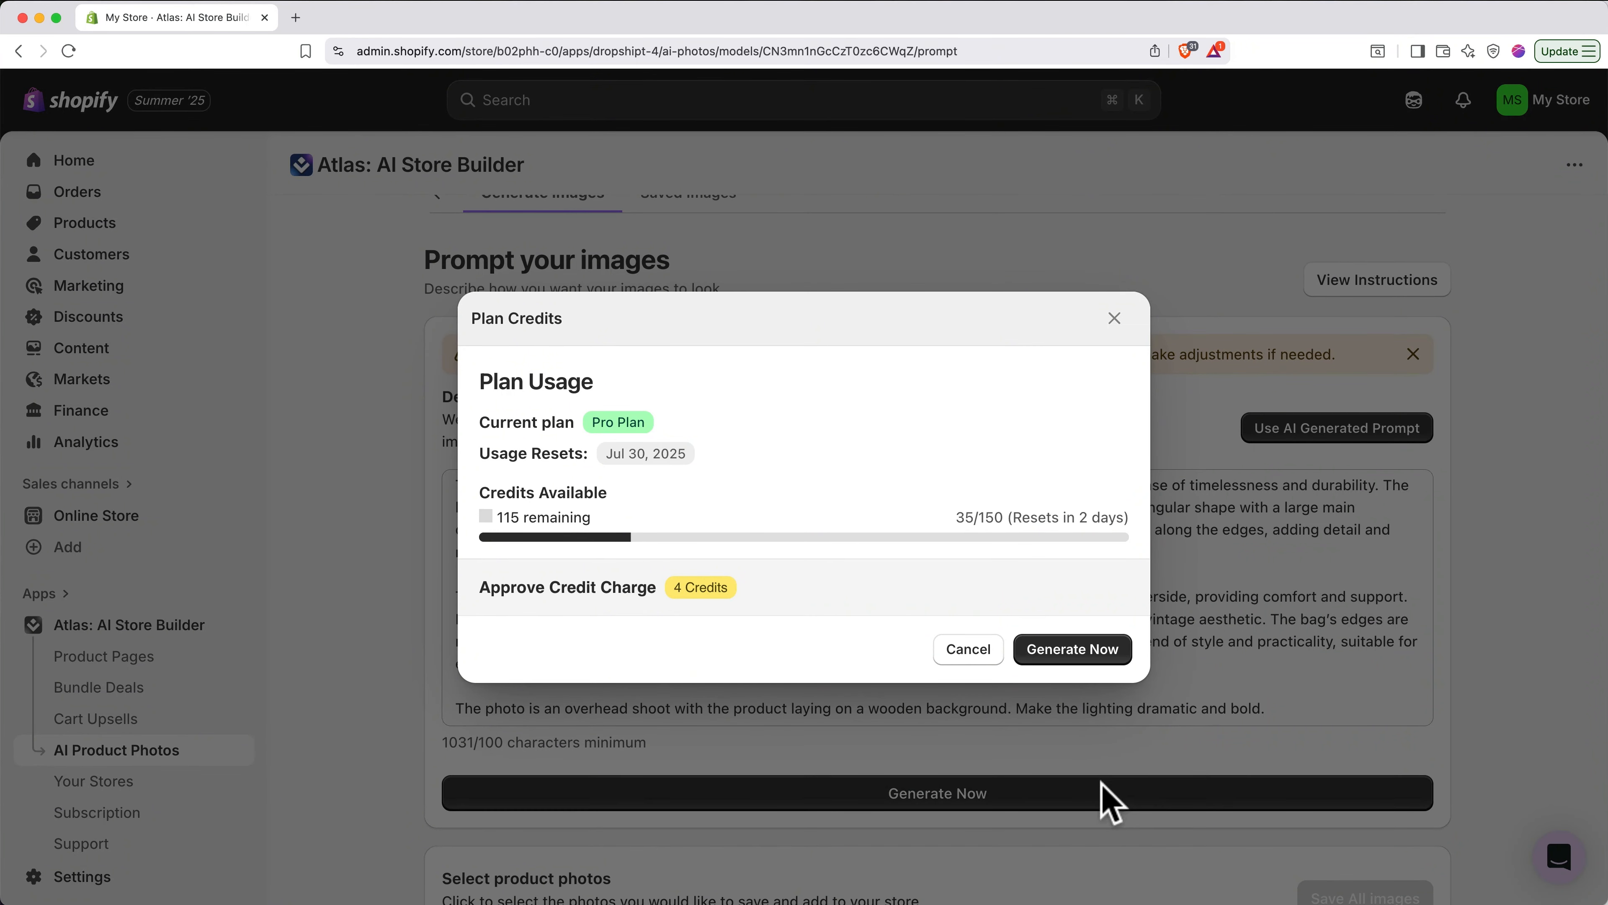
left_click(1067, 653)
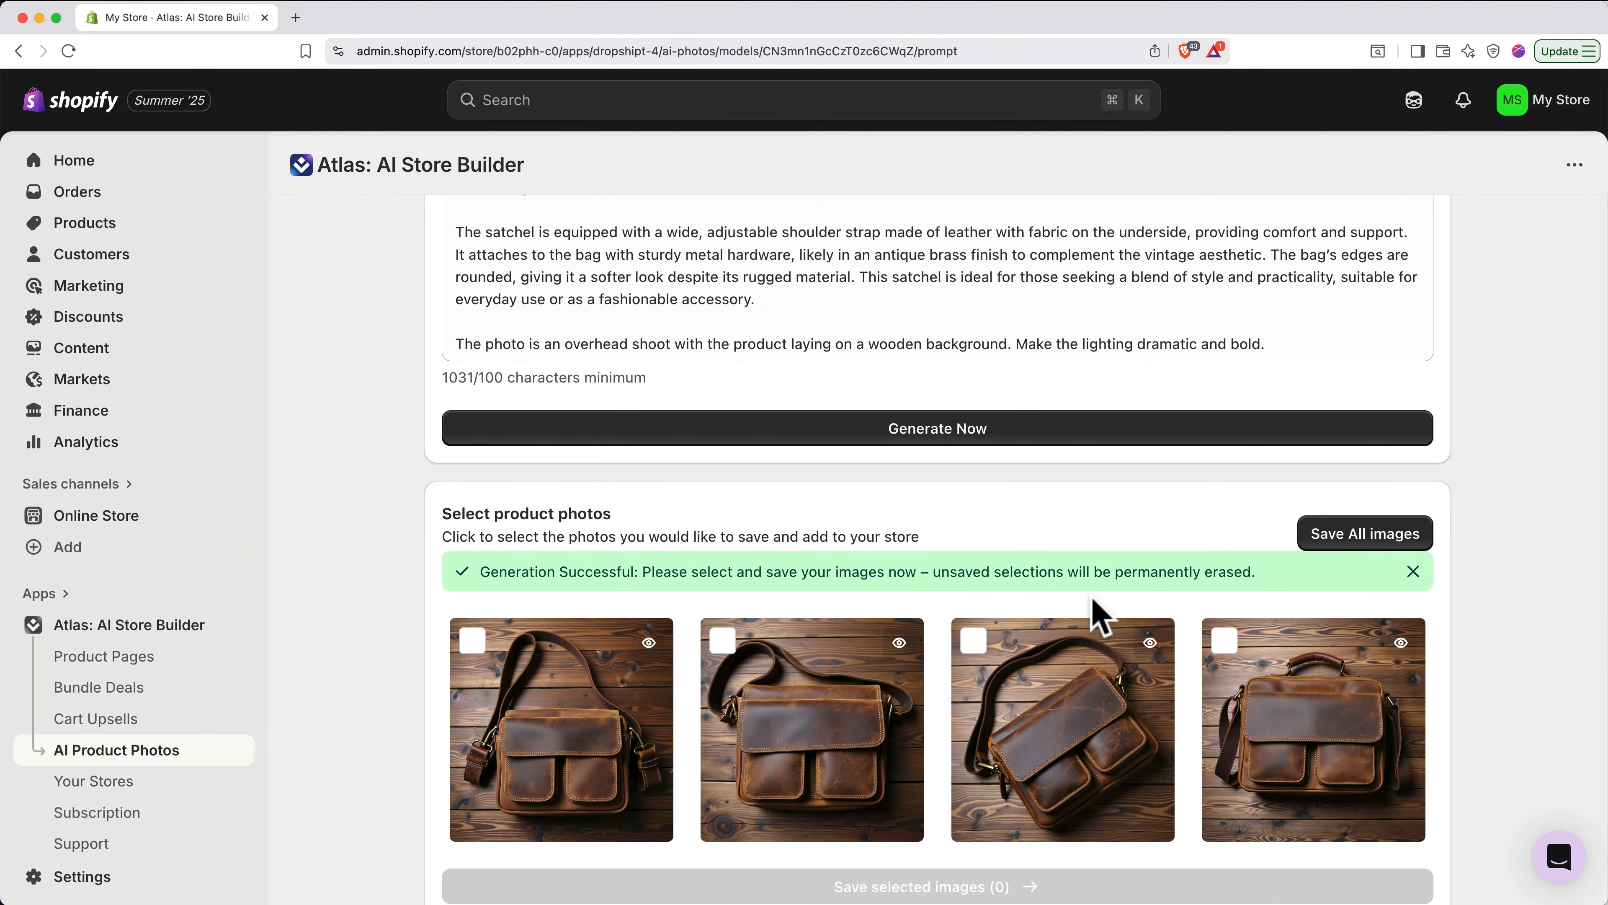
left_click(649, 643)
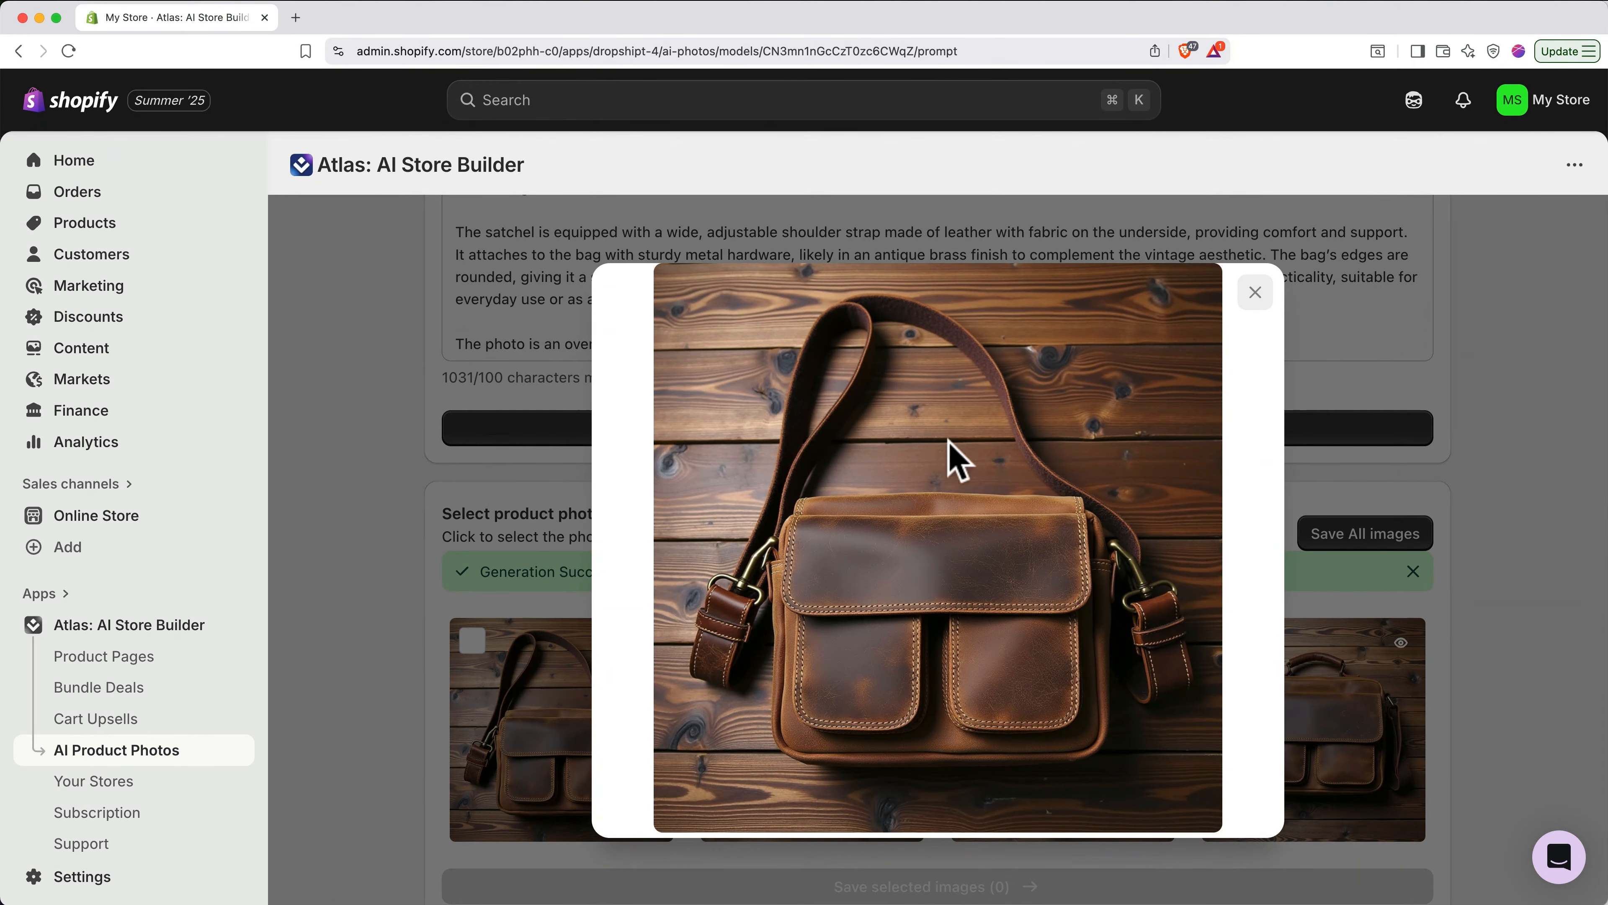
left_click(1255, 292)
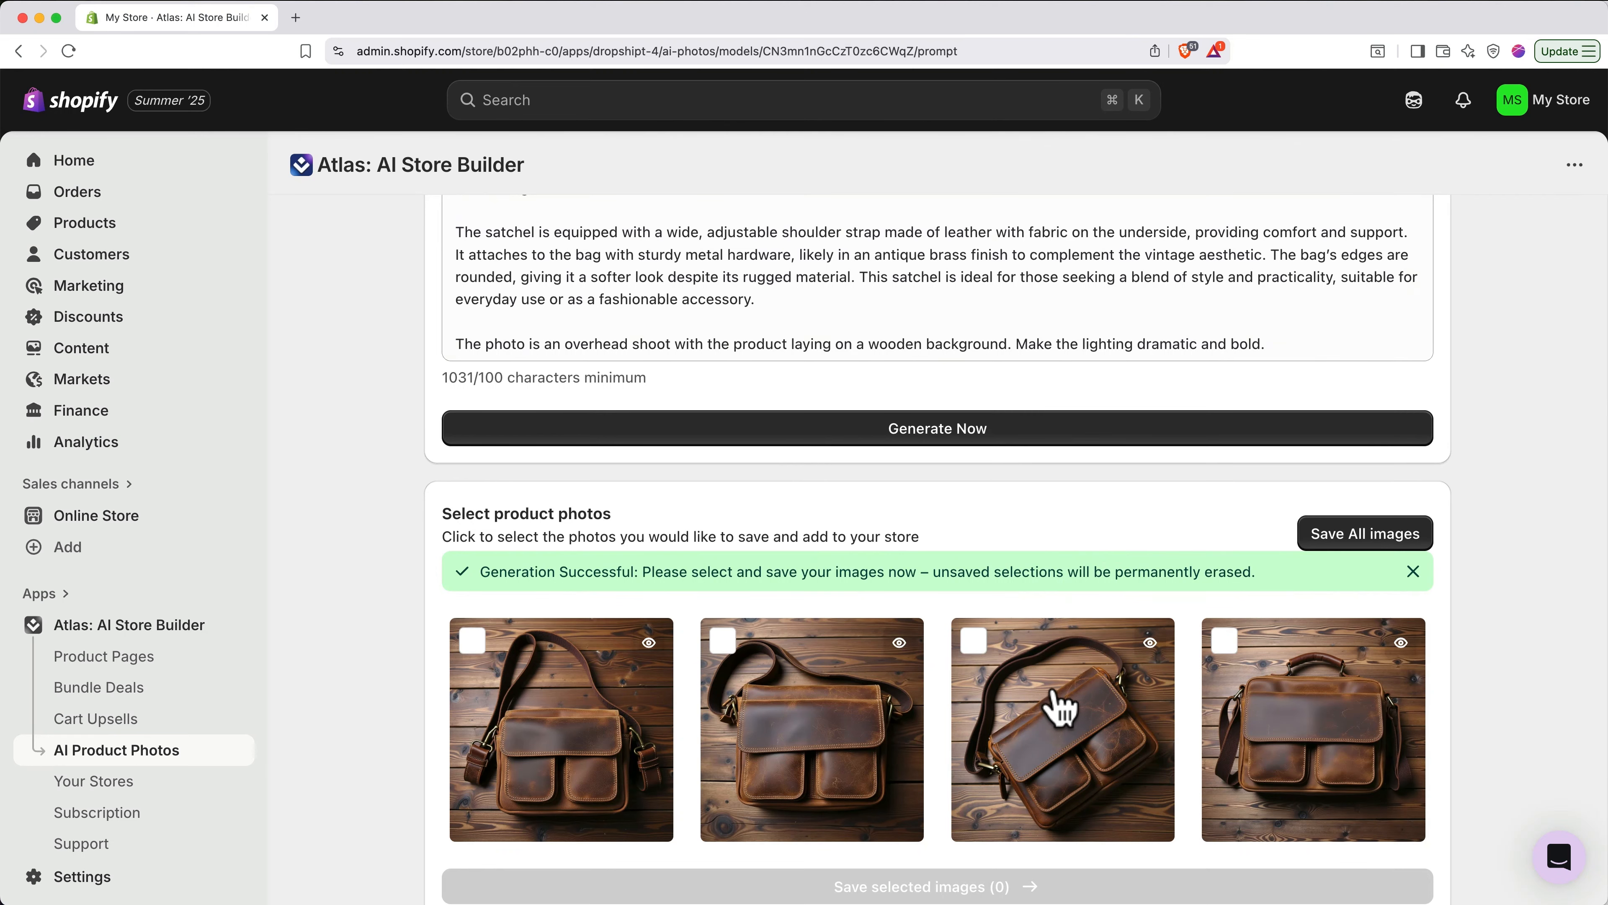
- Select the third generated photo, showing the bag tilted on the wooden background, and save it
left_click(973, 641)
scroll(975, 653, "down", 1)
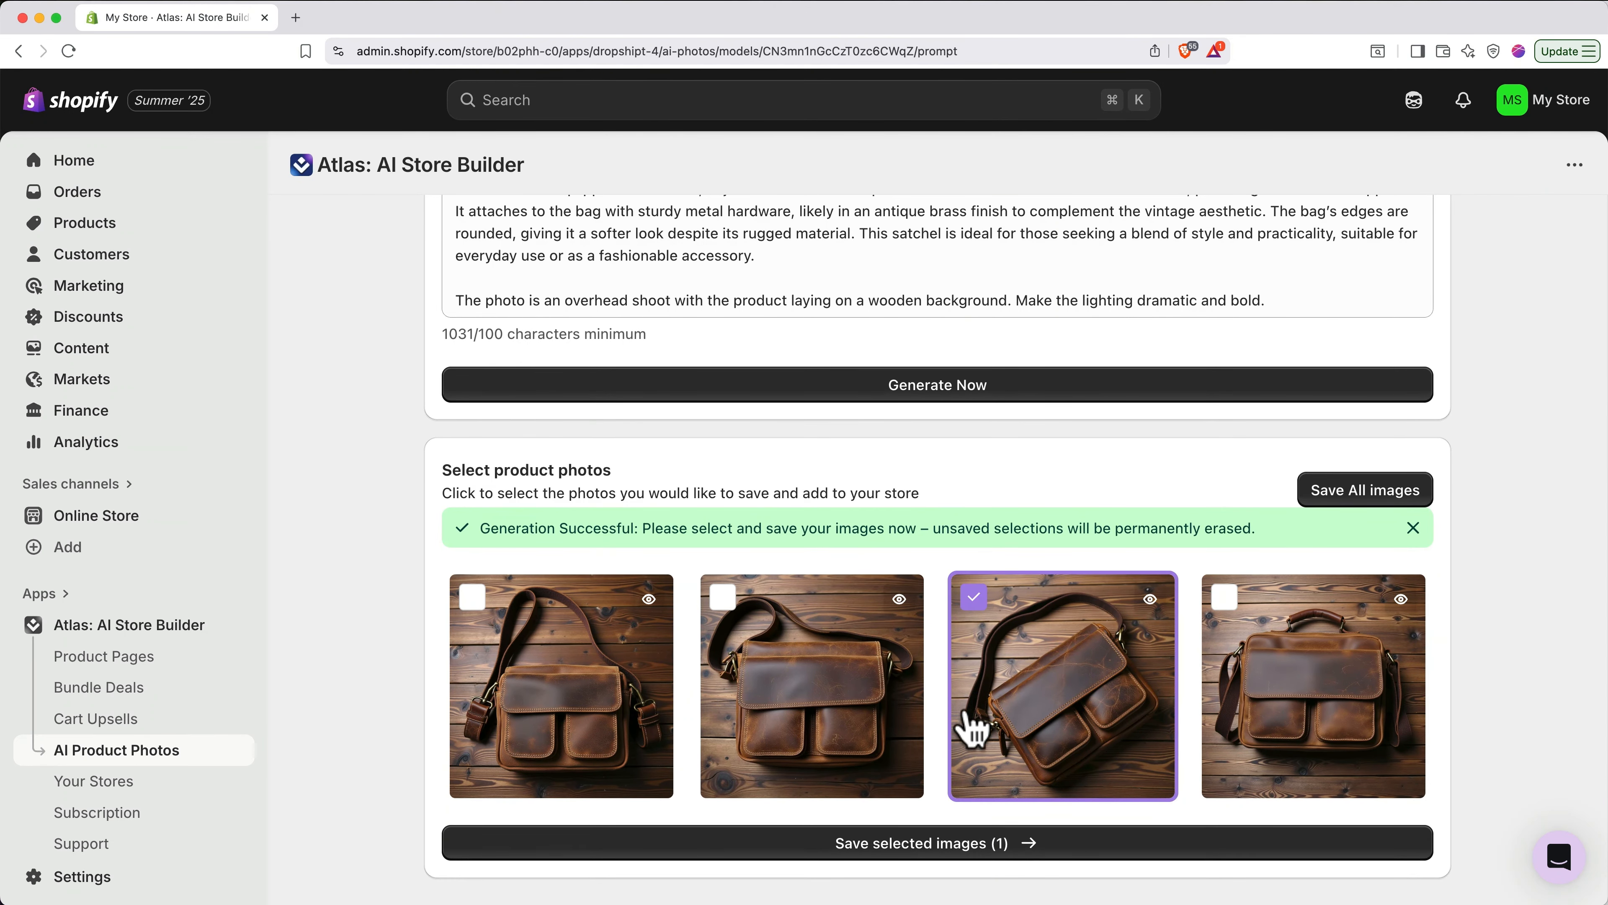
left_click(952, 845)
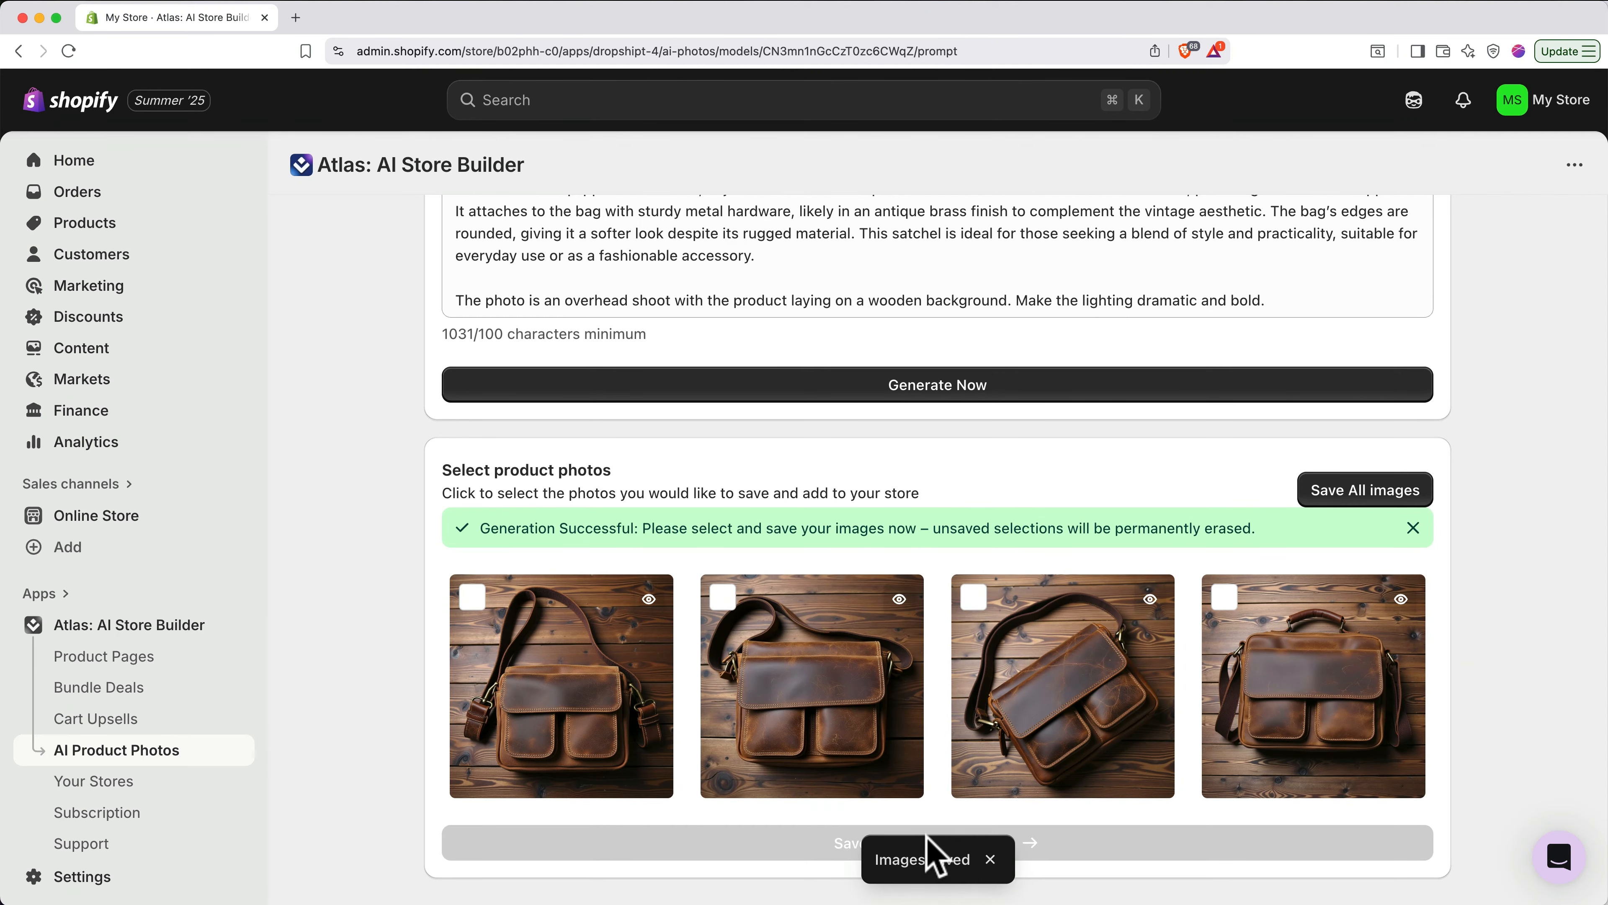
- Open the model's saved images and download the saved photo of the tilted bag to the computer
scroll(934, 856, "up", 5)
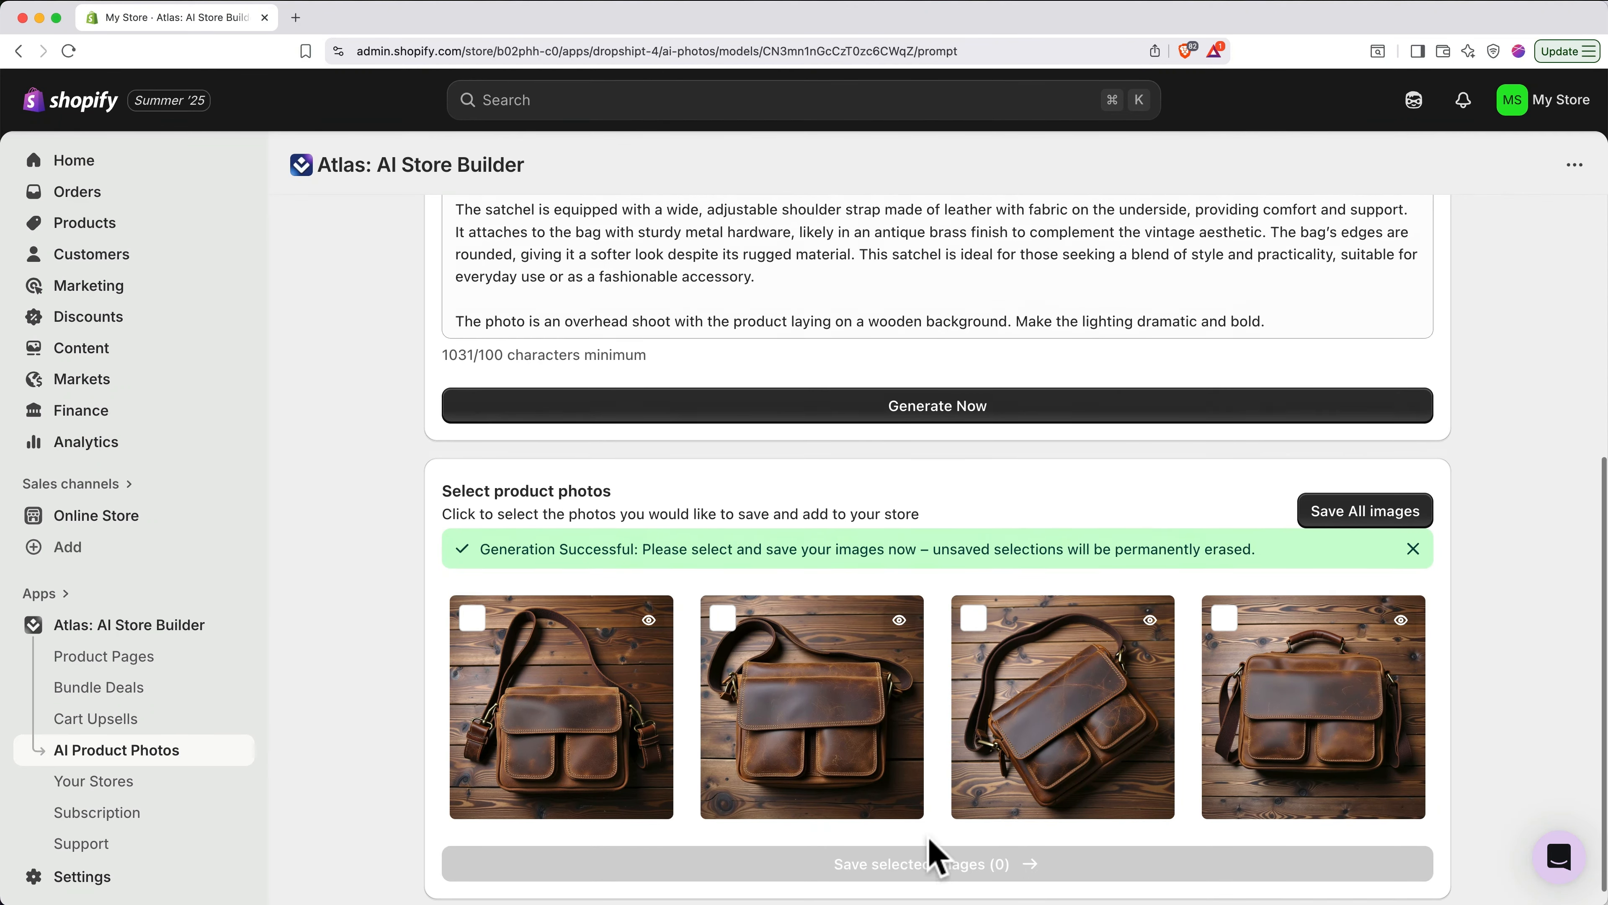
scroll(934, 855, "up", 3)
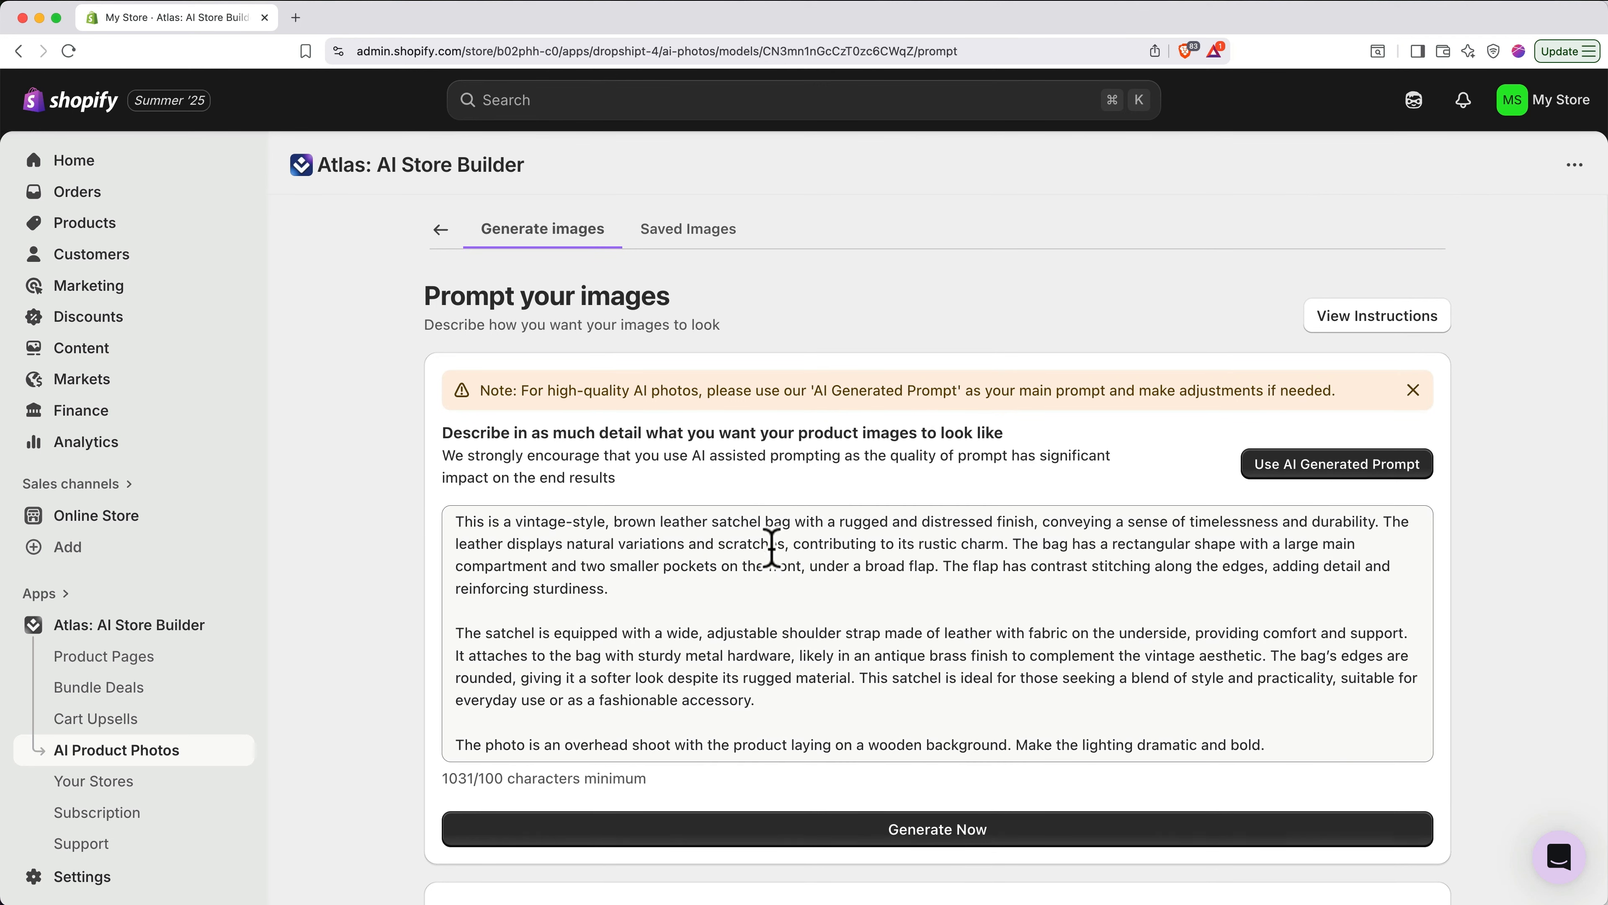
left_click(692, 244)
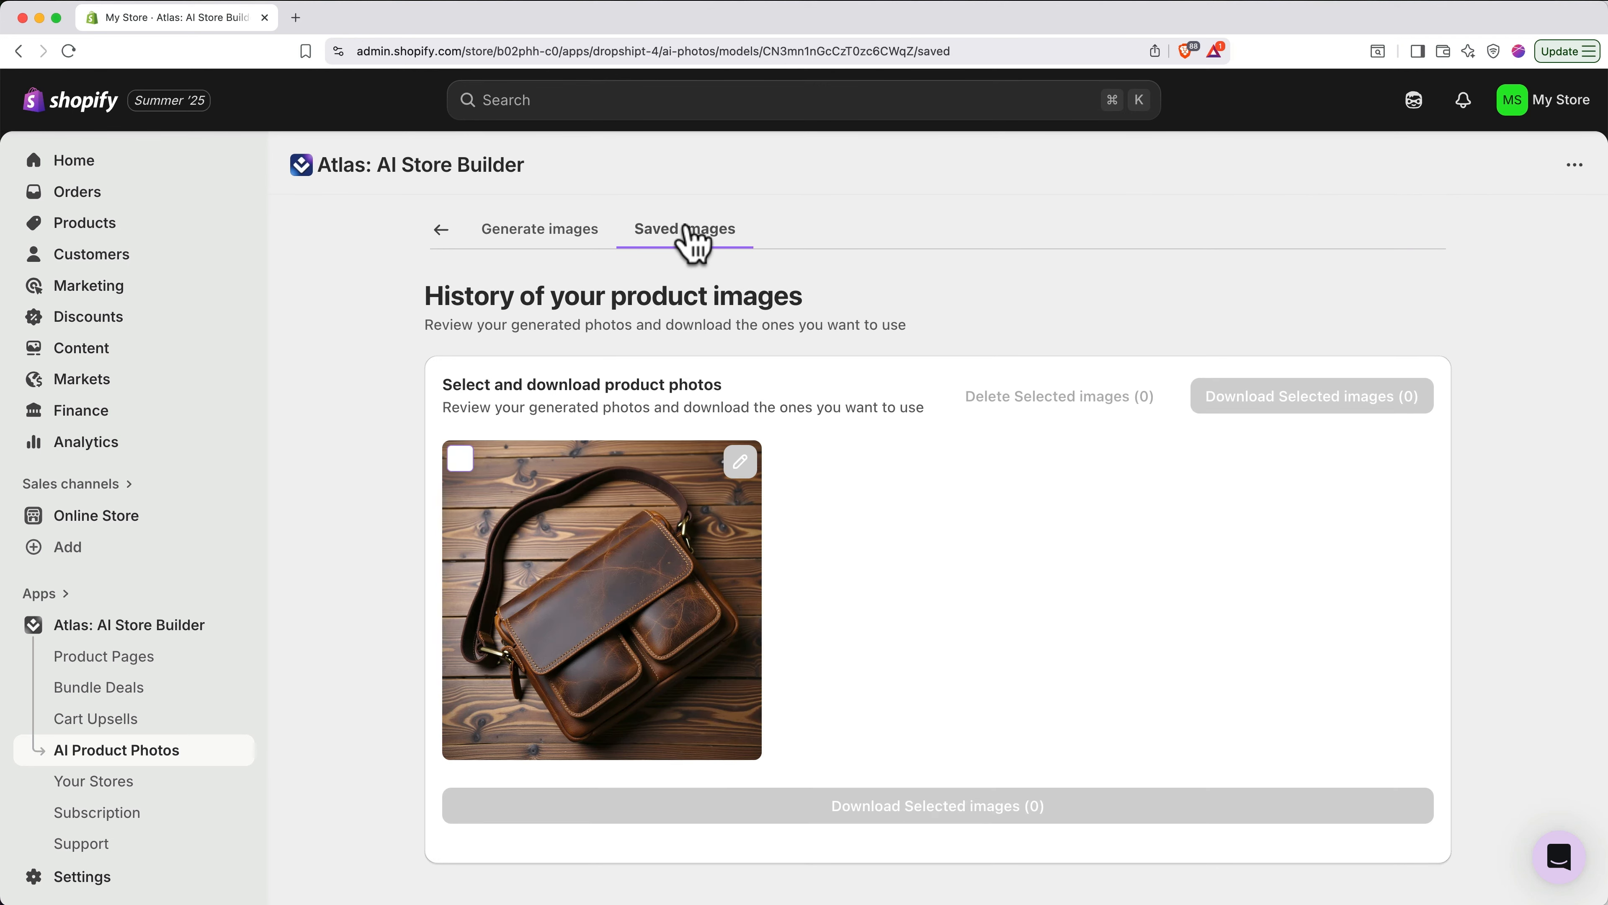
left_click(458, 456)
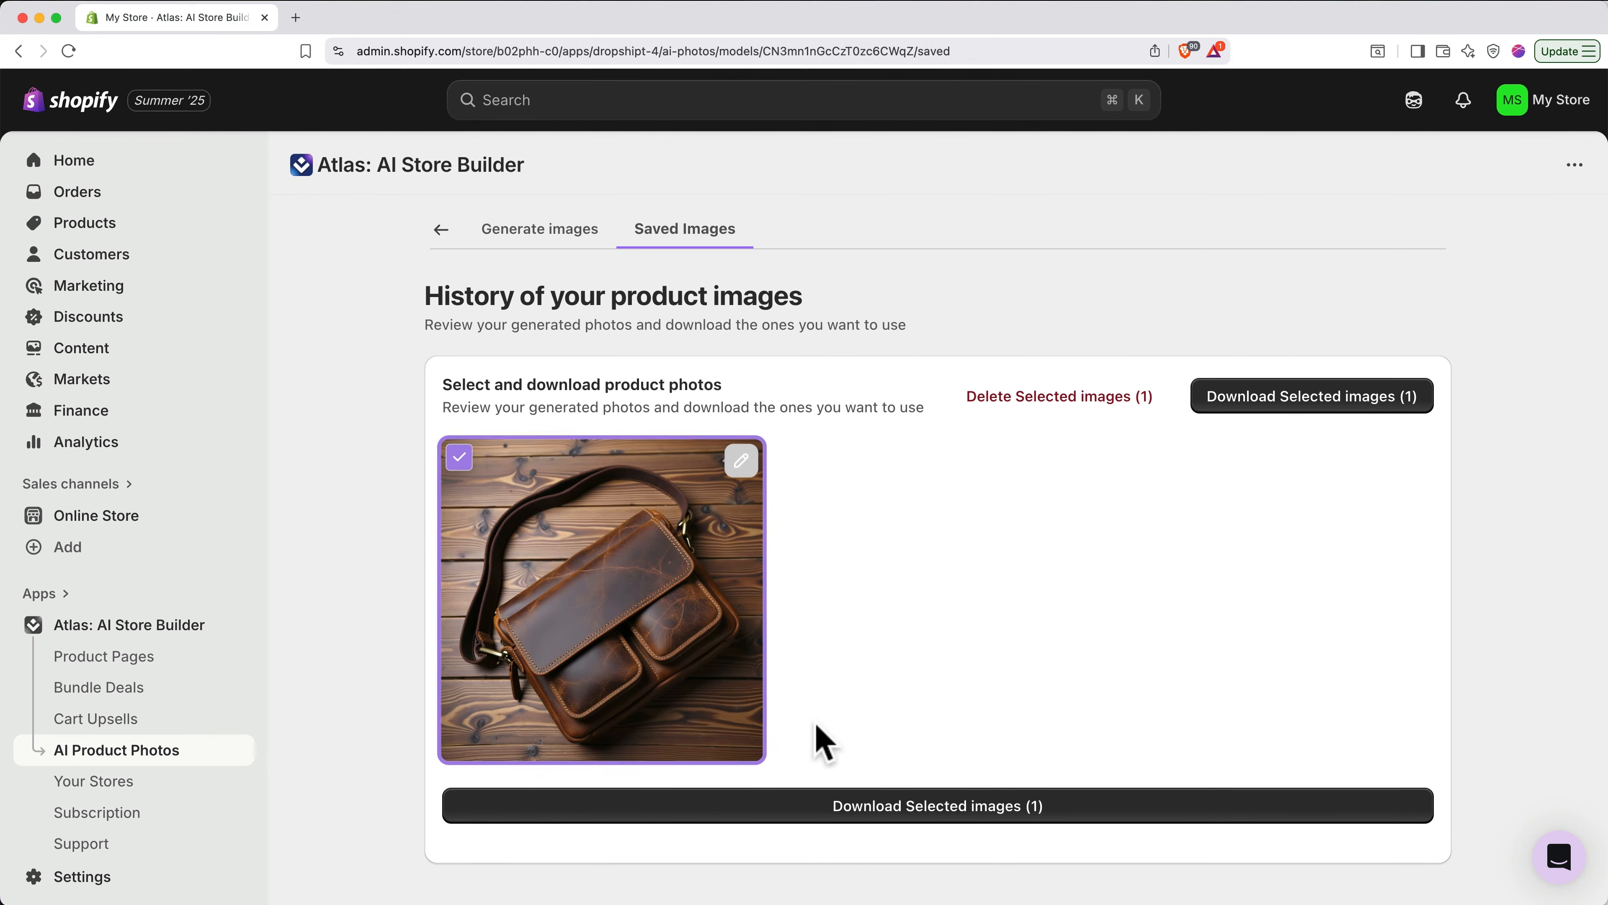
left_click(896, 809)
key("Return")
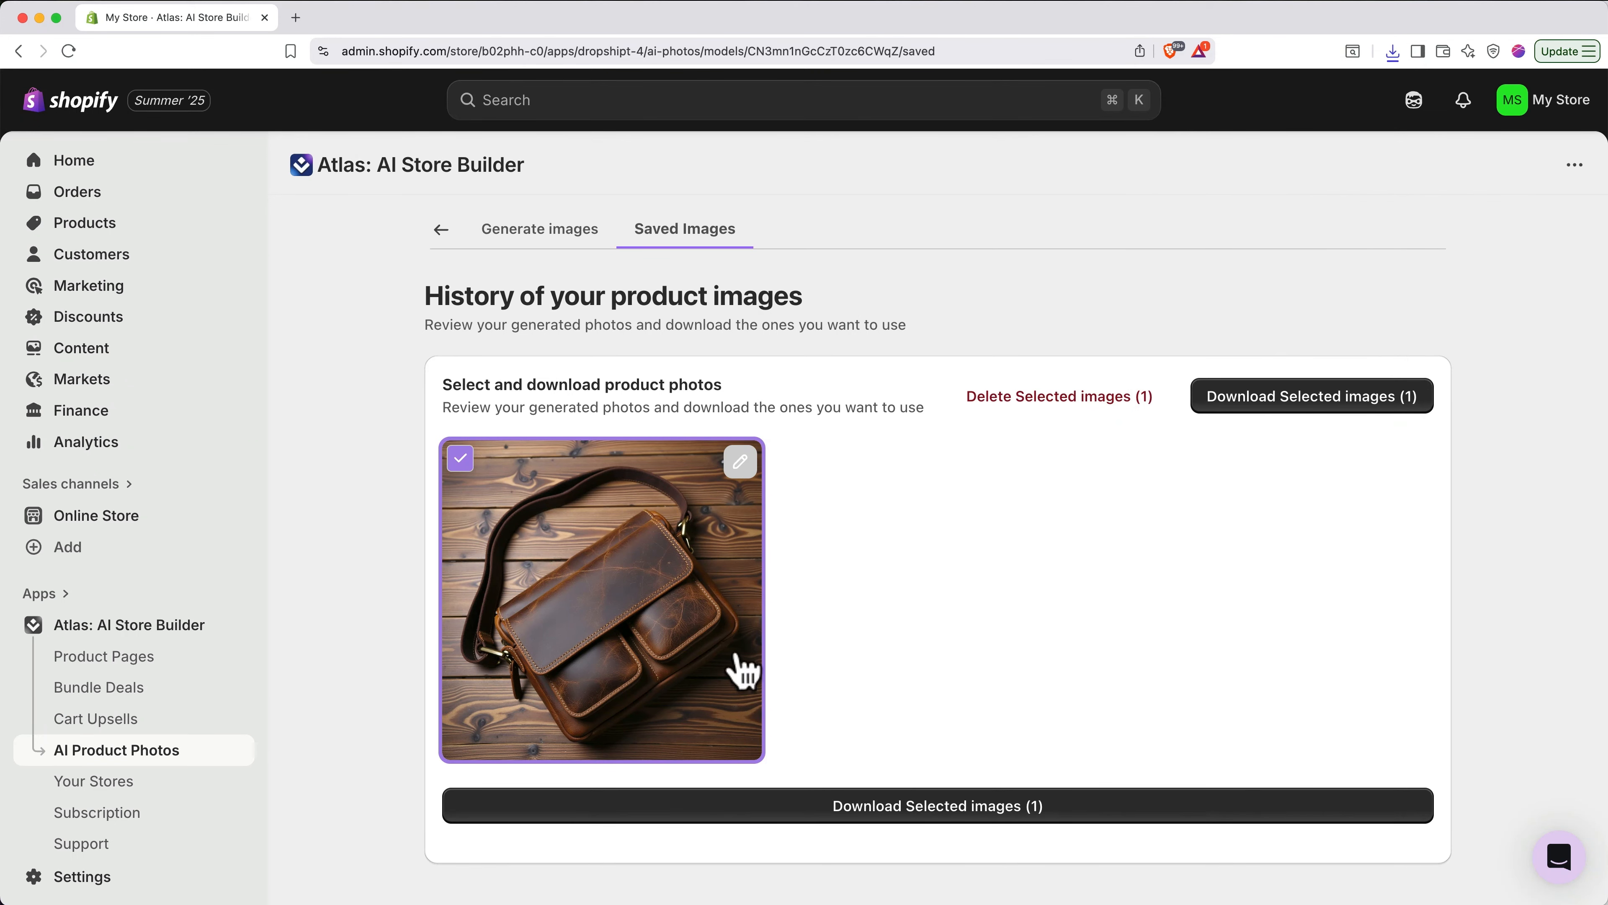
- Open the Timeless Retro Leather Messenger Bag™ product and upload image_10345.jpeg from the 03 Website Assets folder to its media
left_click(83, 227)
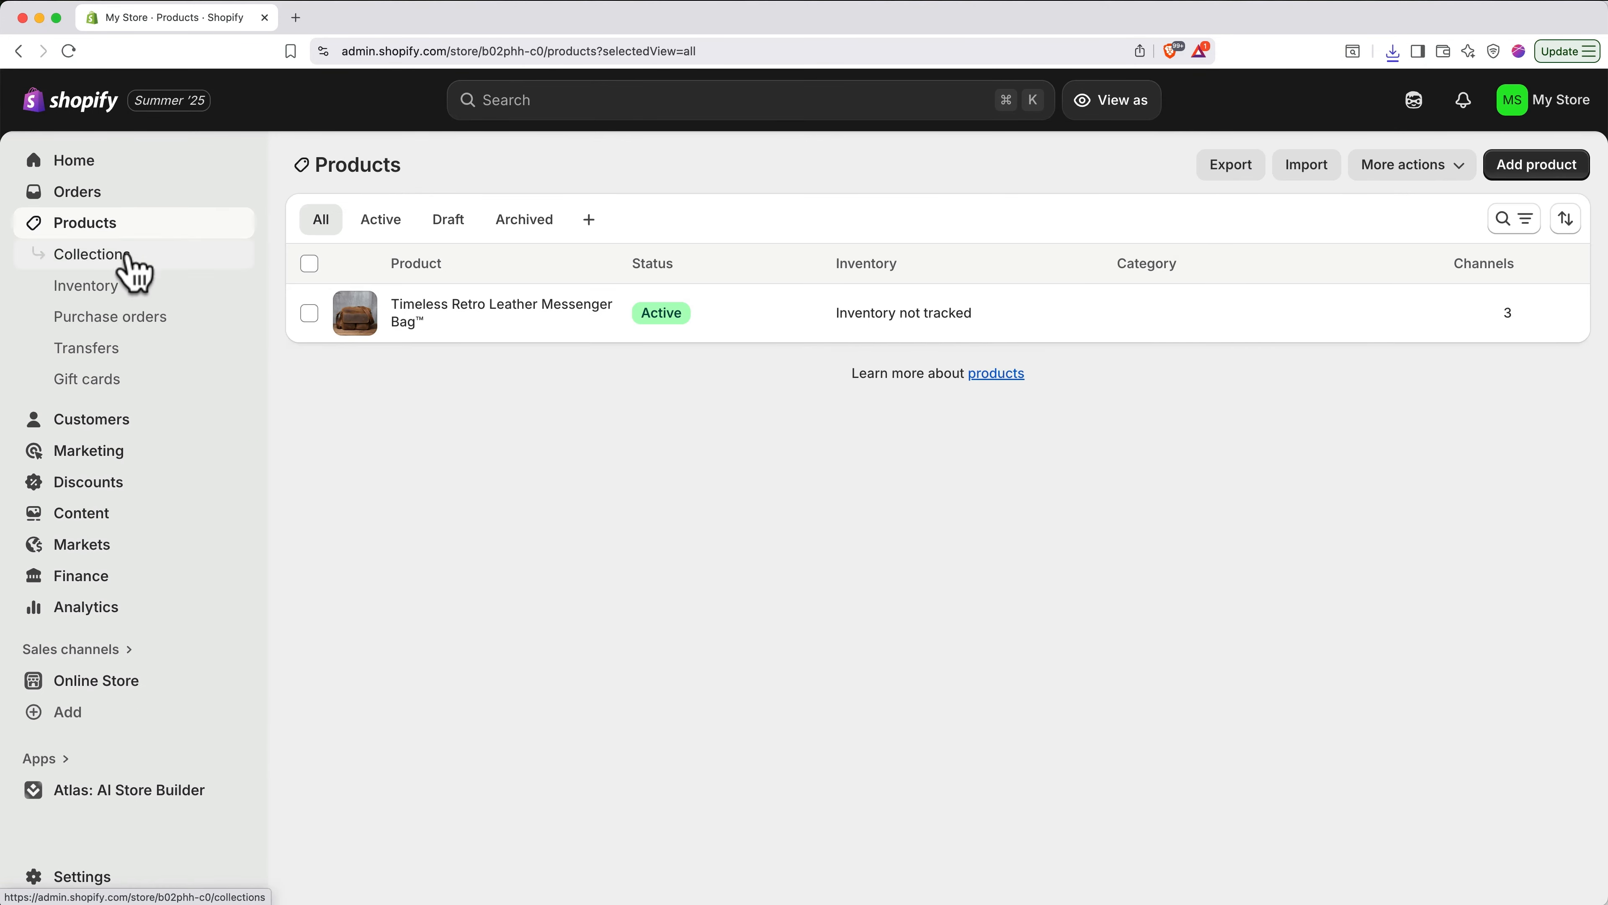
left_click(421, 313)
scroll(423, 316, "down", 8)
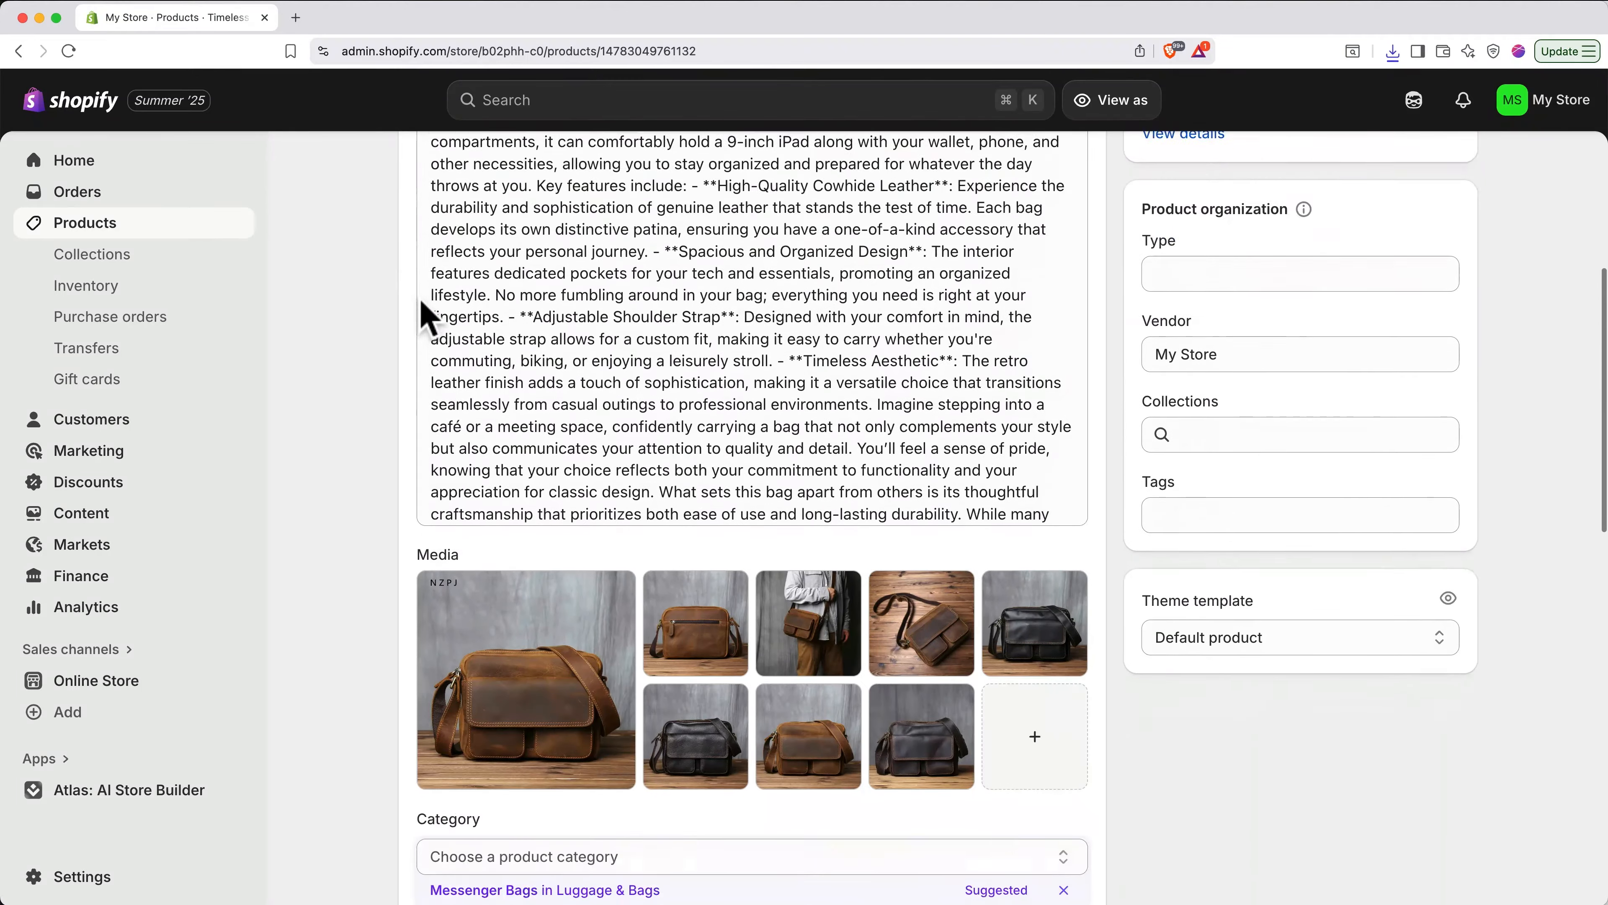
scroll(423, 316, "down", 5)
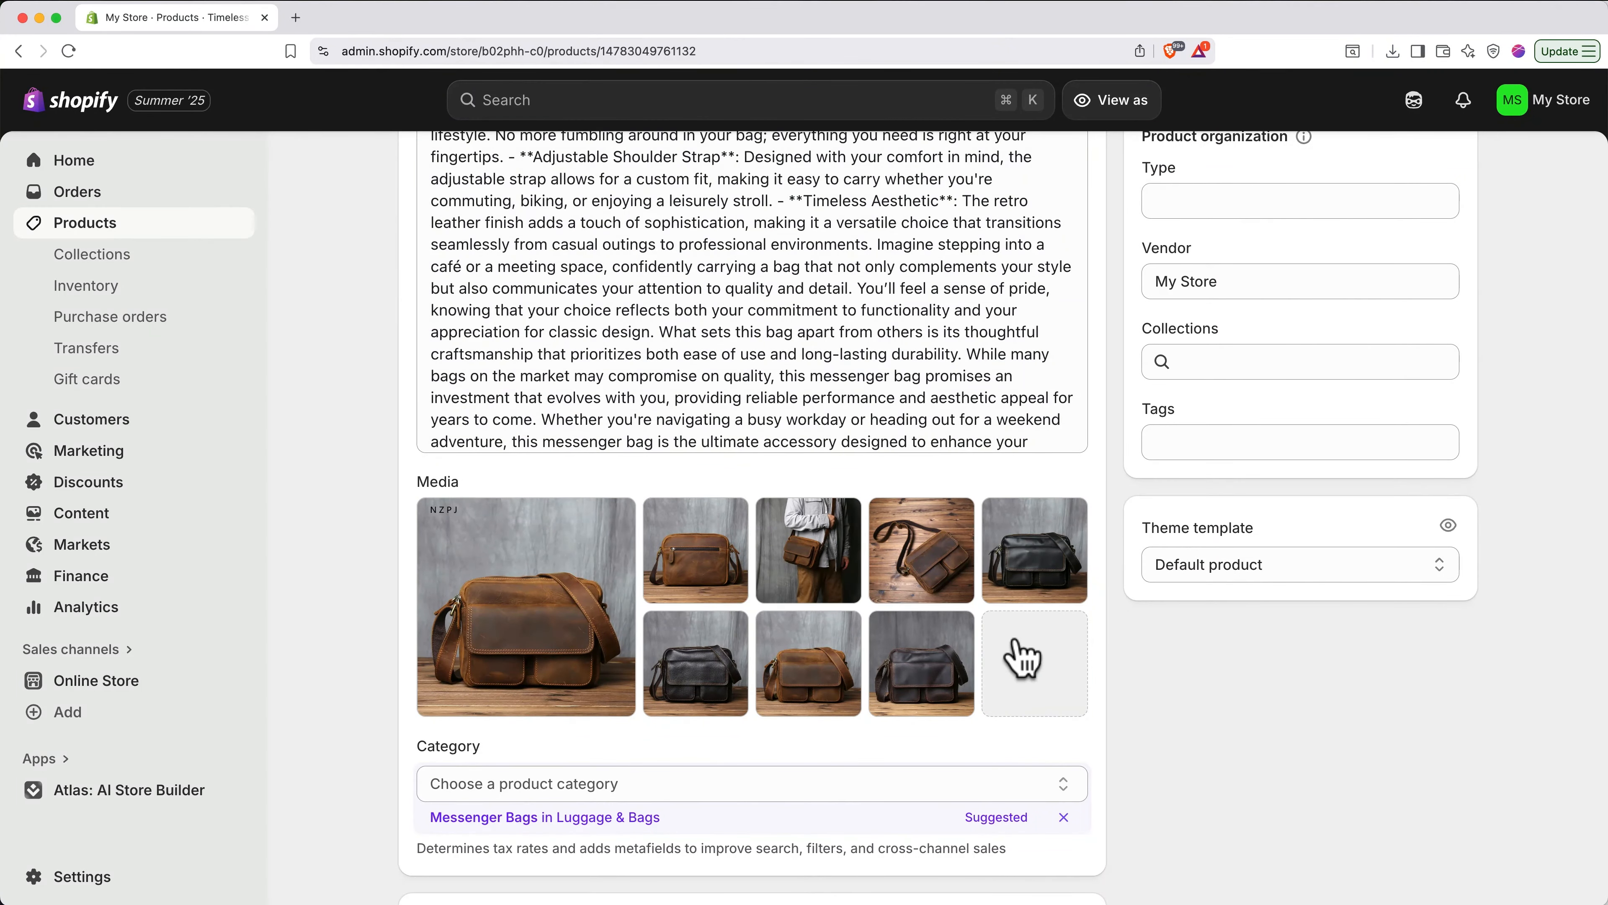
left_click(1022, 658)
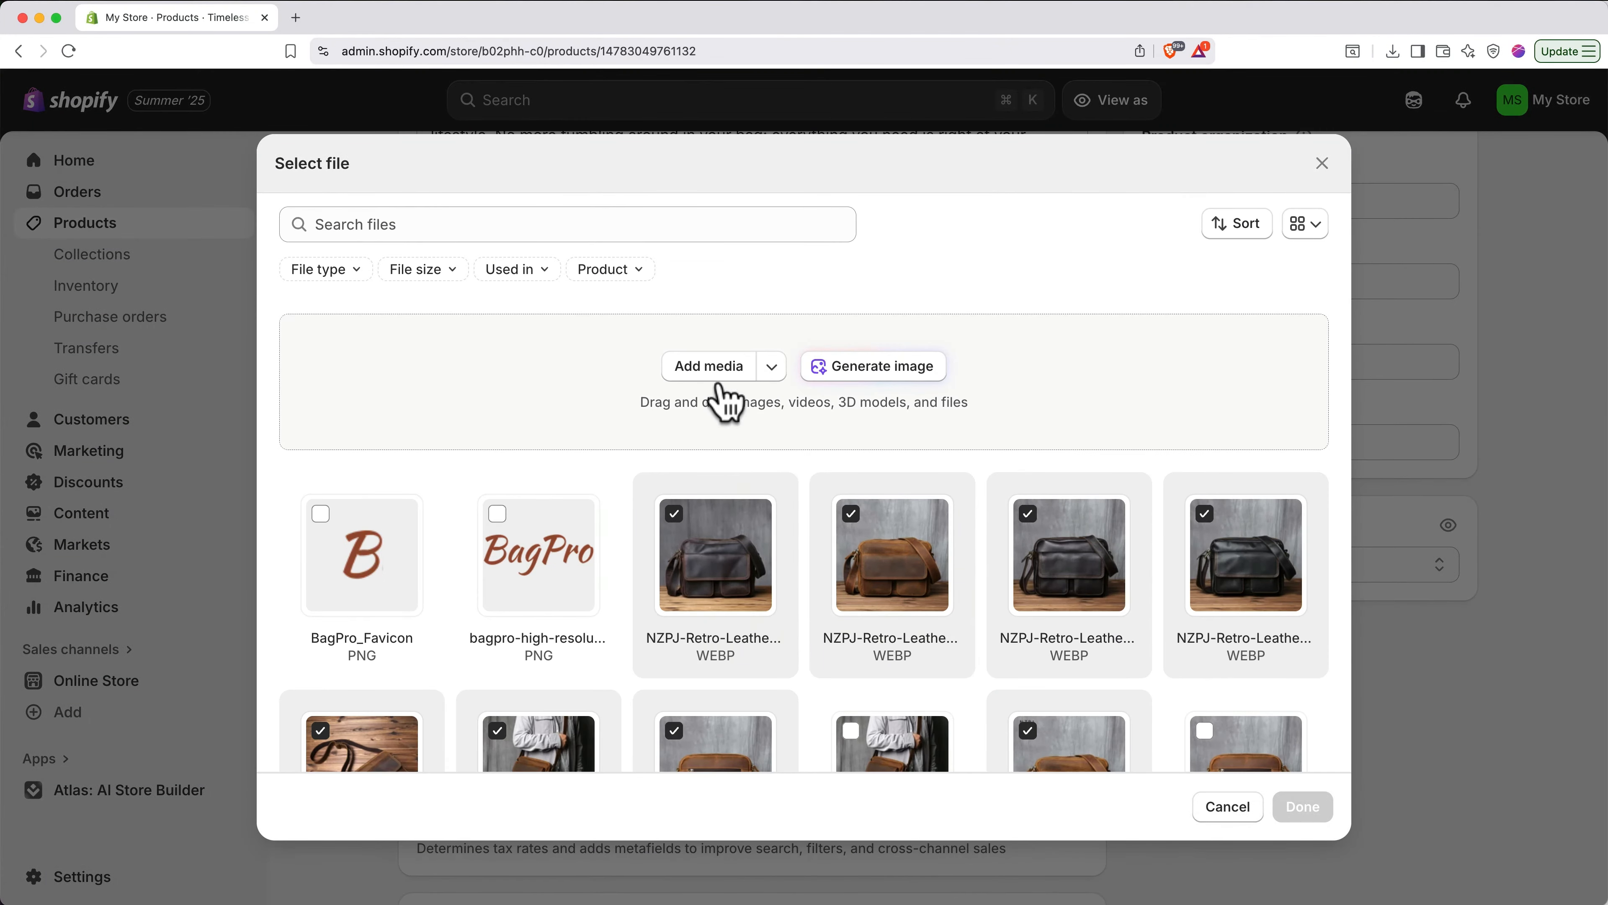
left_click(715, 367)
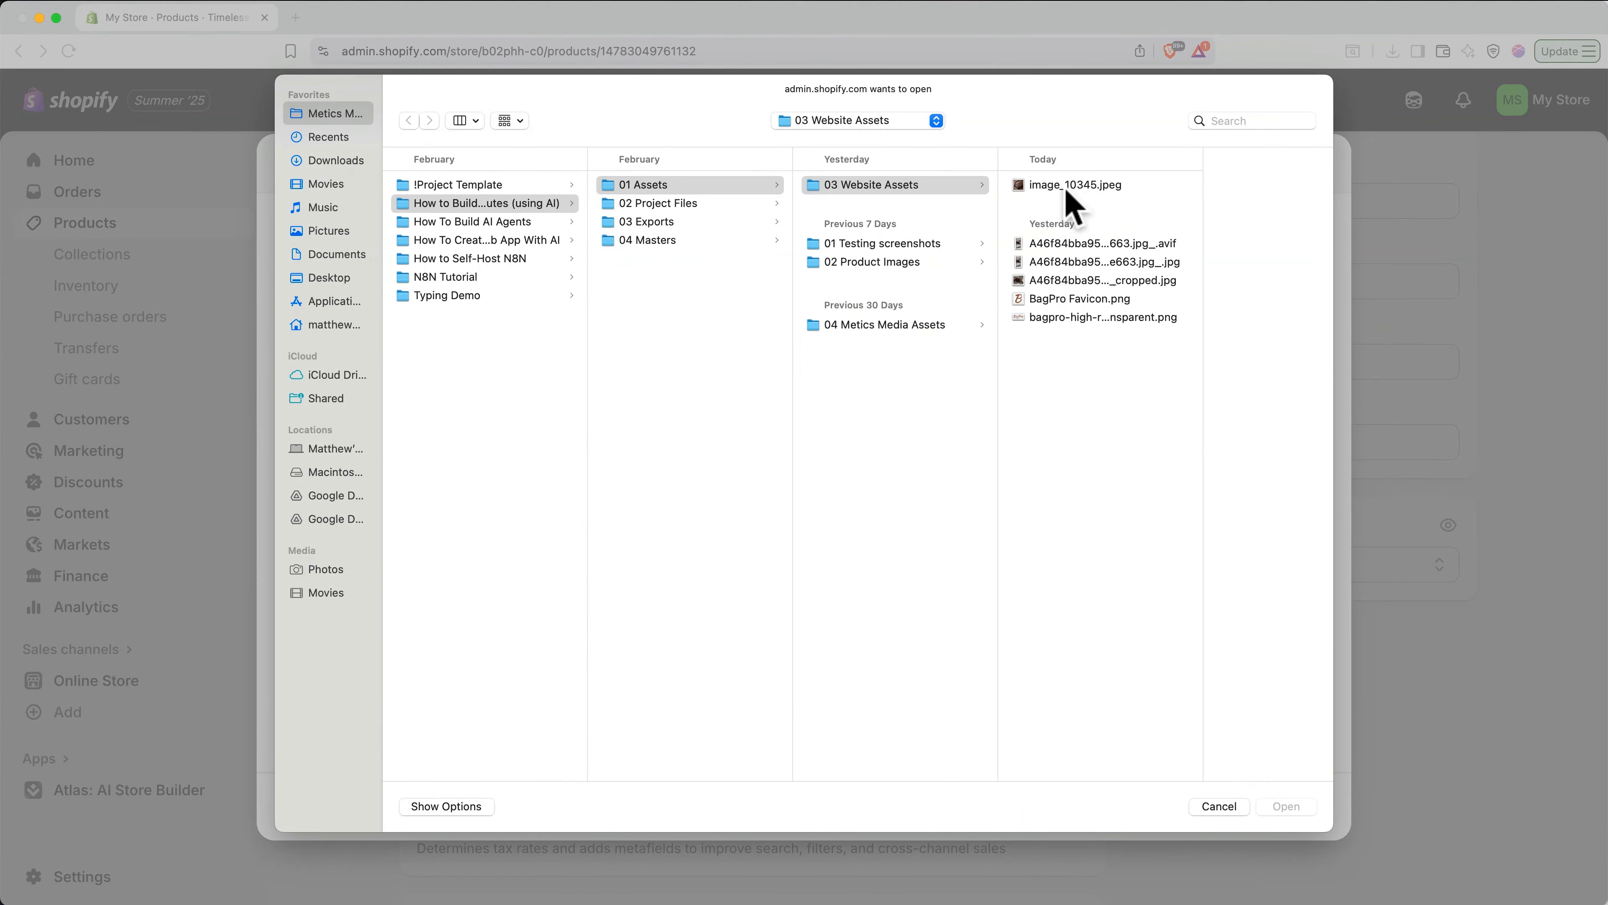
left_click(1023, 181)
left_click(1302, 805)
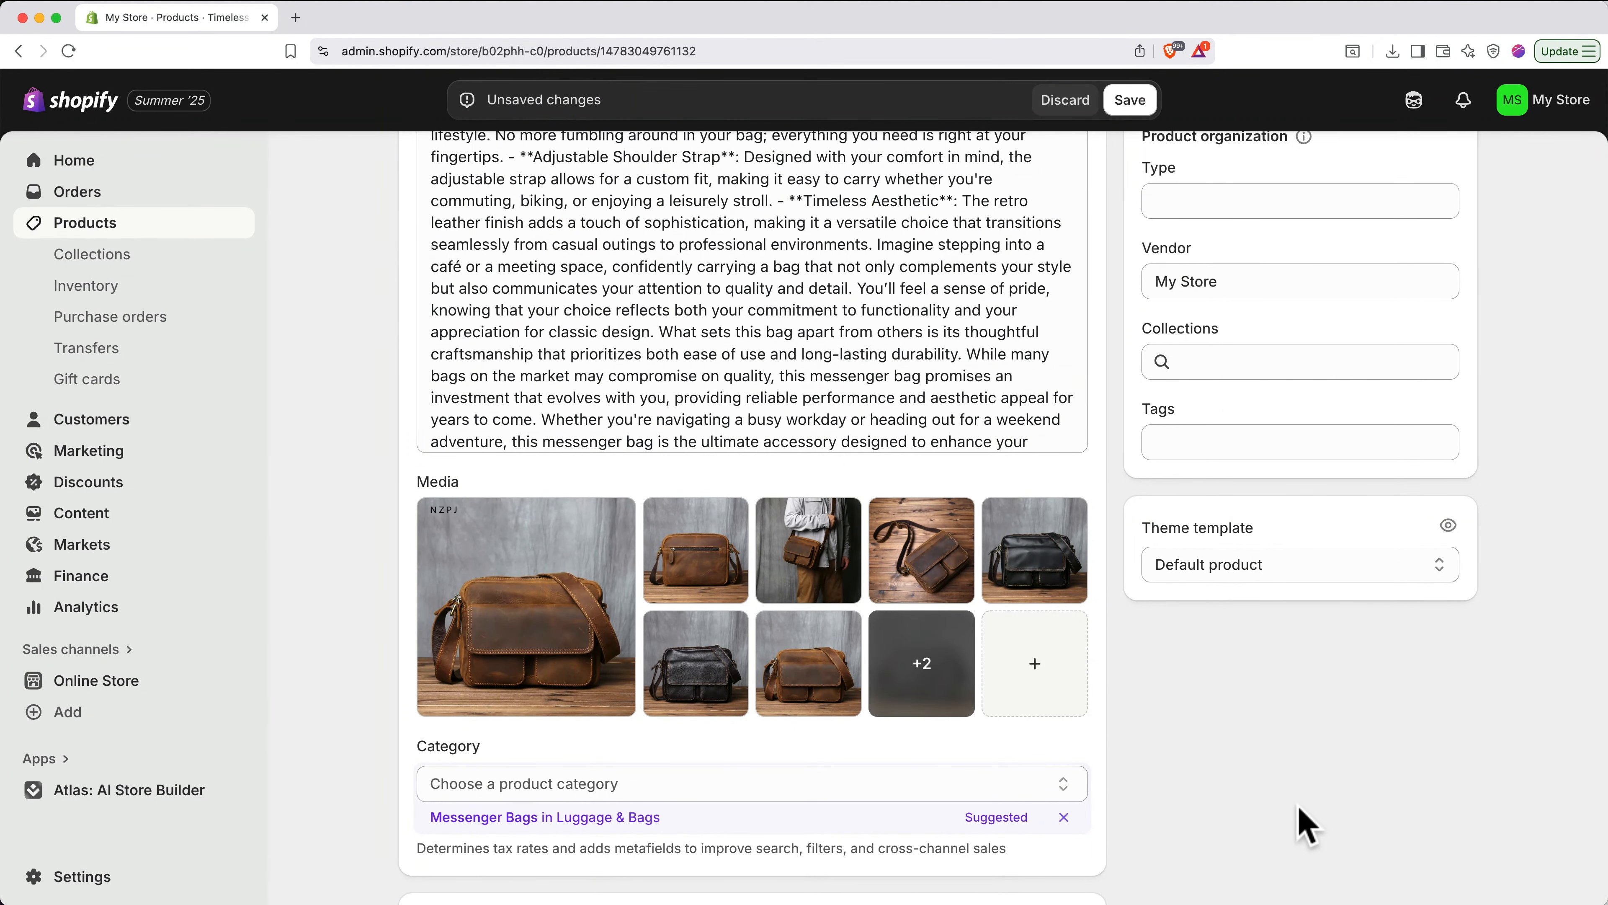
- Expand the product's media, move the newly uploaded bag photo to the first position as the main image, and save the product
left_click(935, 696)
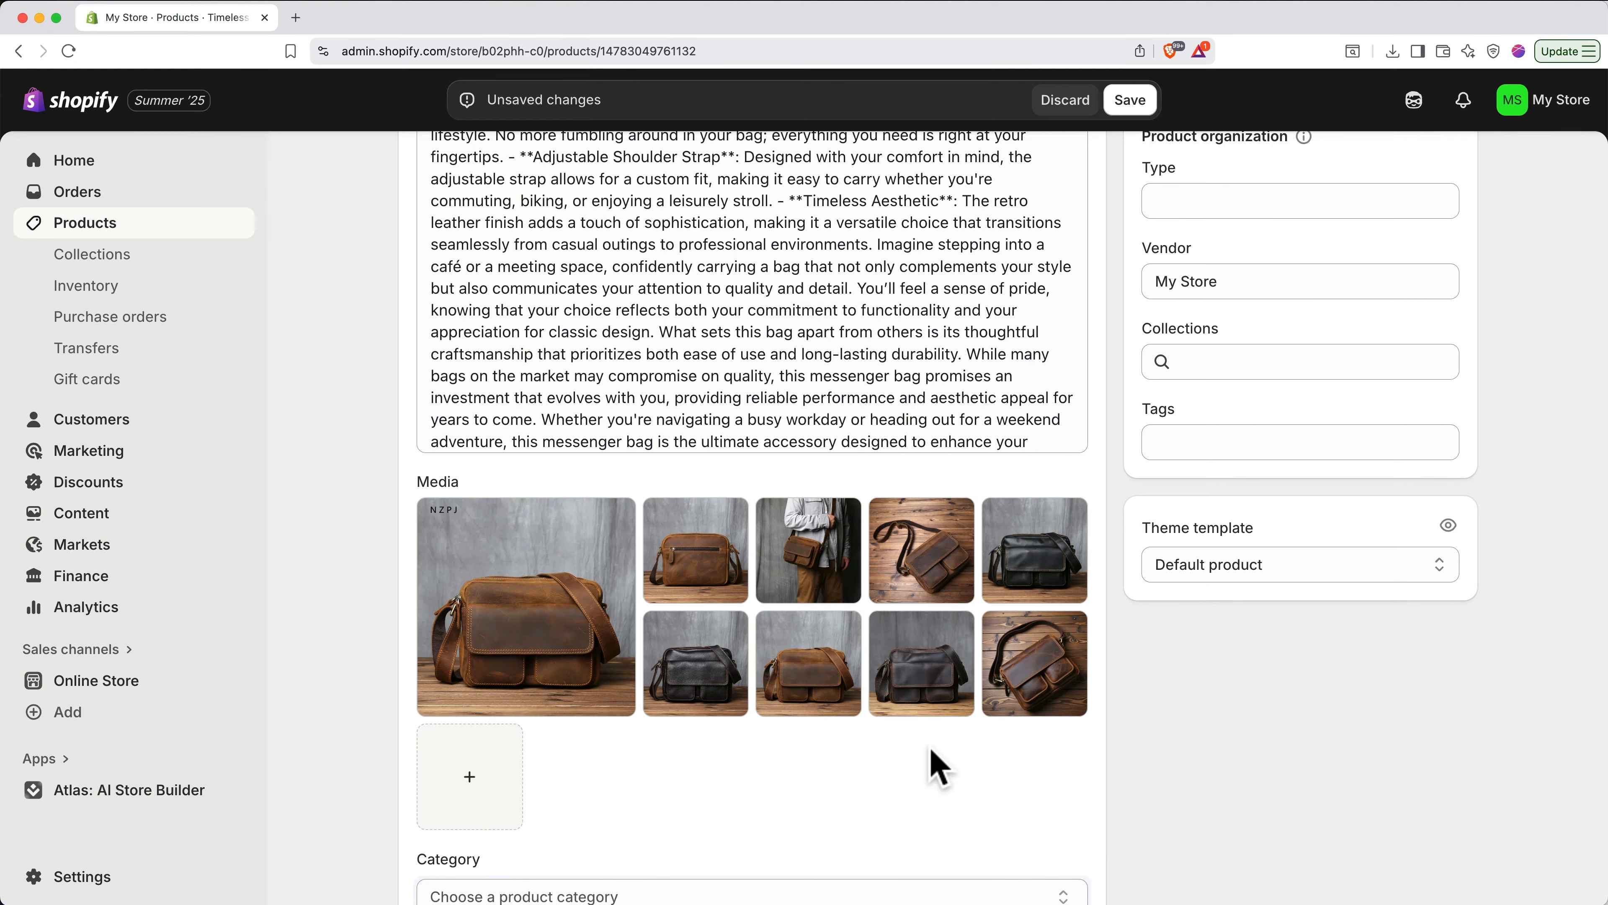
left_click_drag(1030, 693, 488, 630)
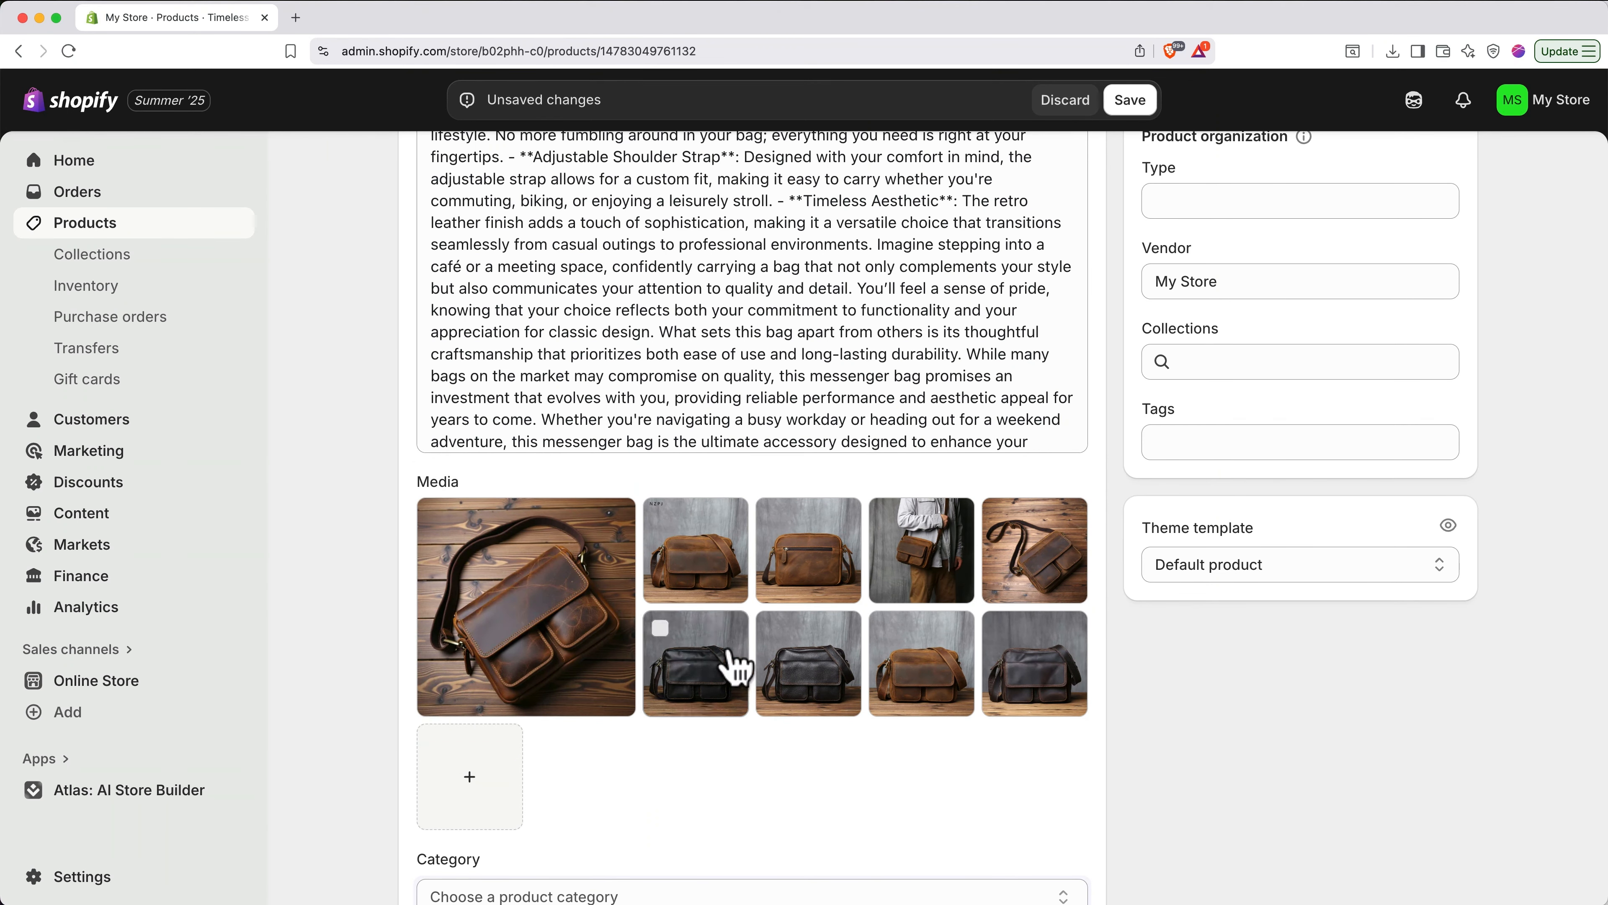
left_click(1129, 100)
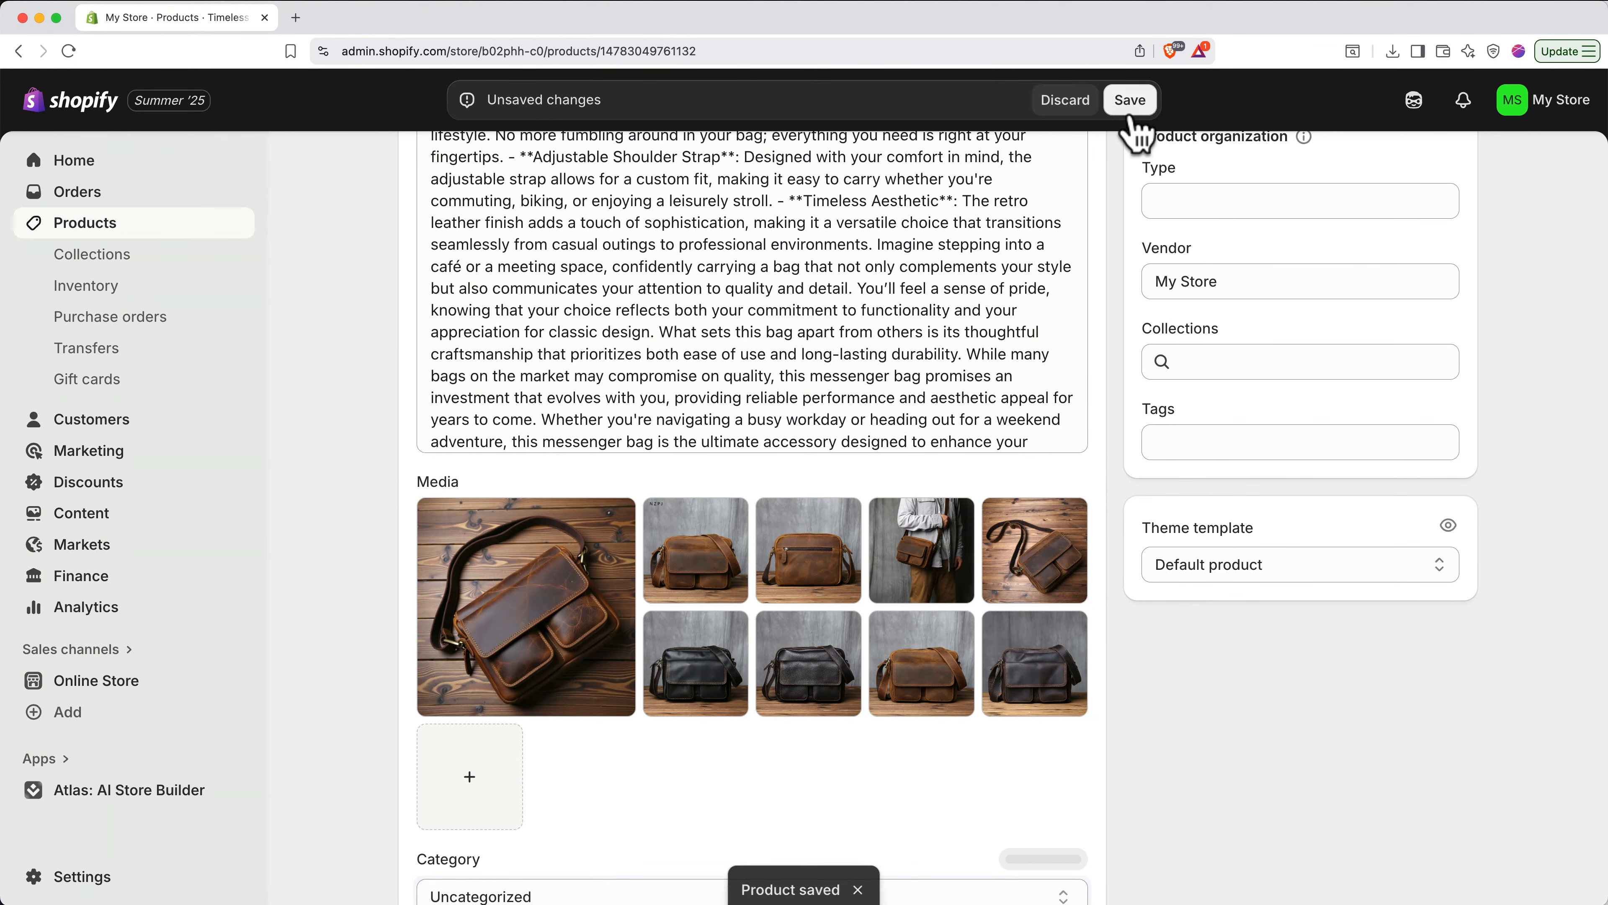